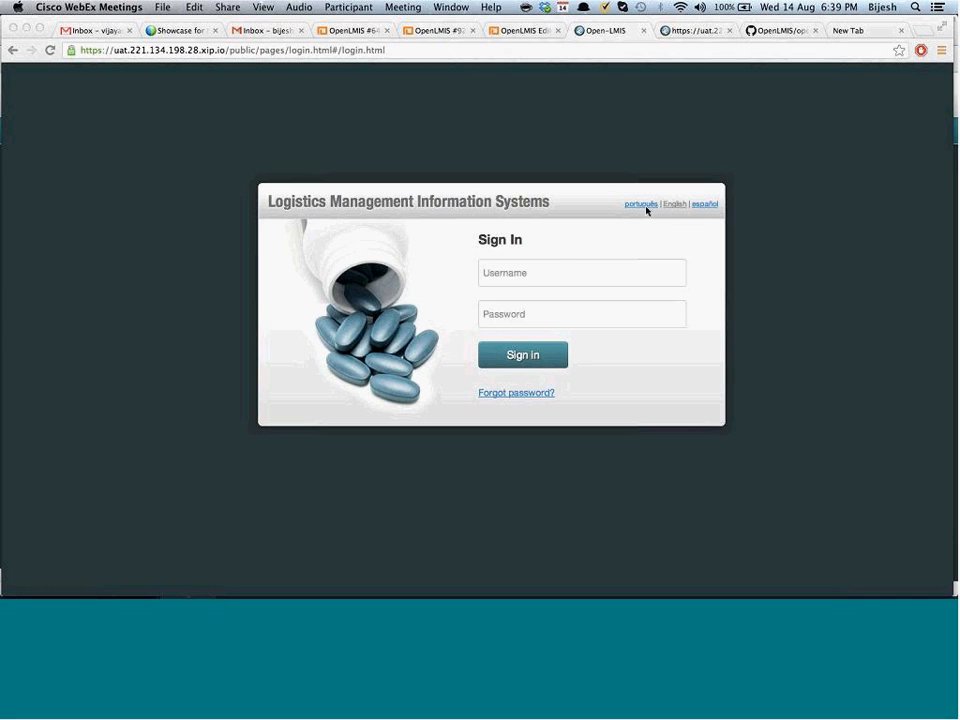
left_click(724, 251)
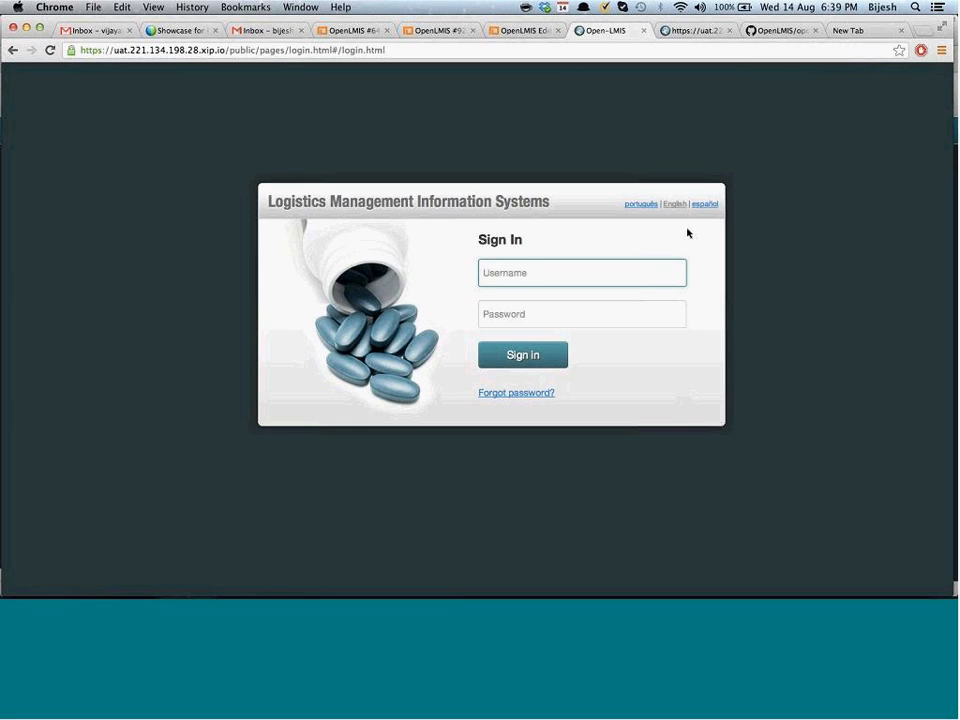
left_click(641, 204)
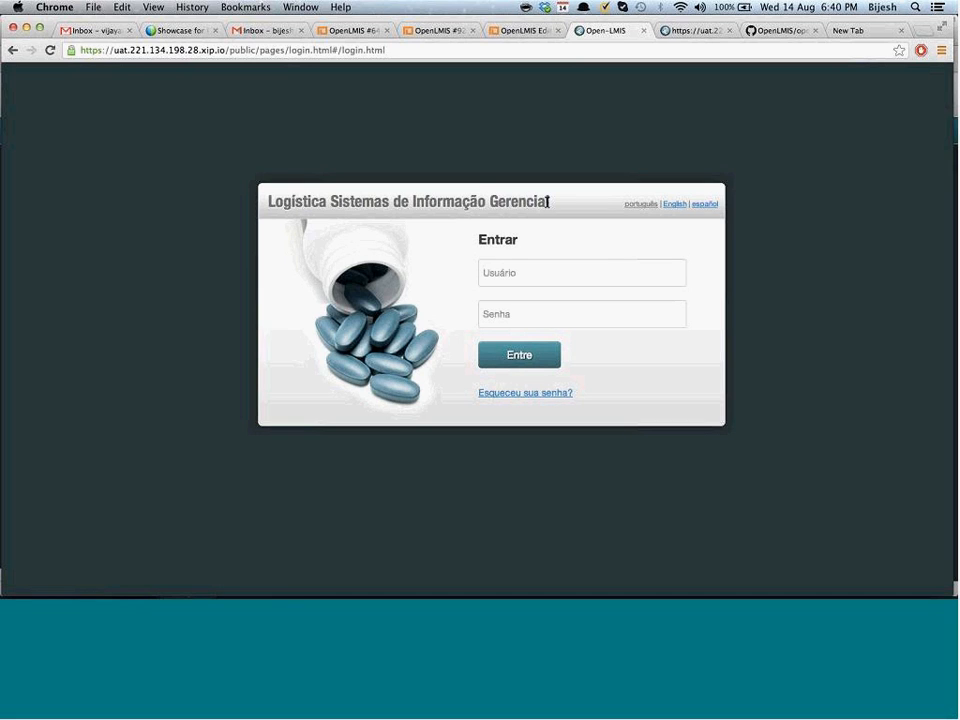
left_click_drag(547, 202, 274, 200)
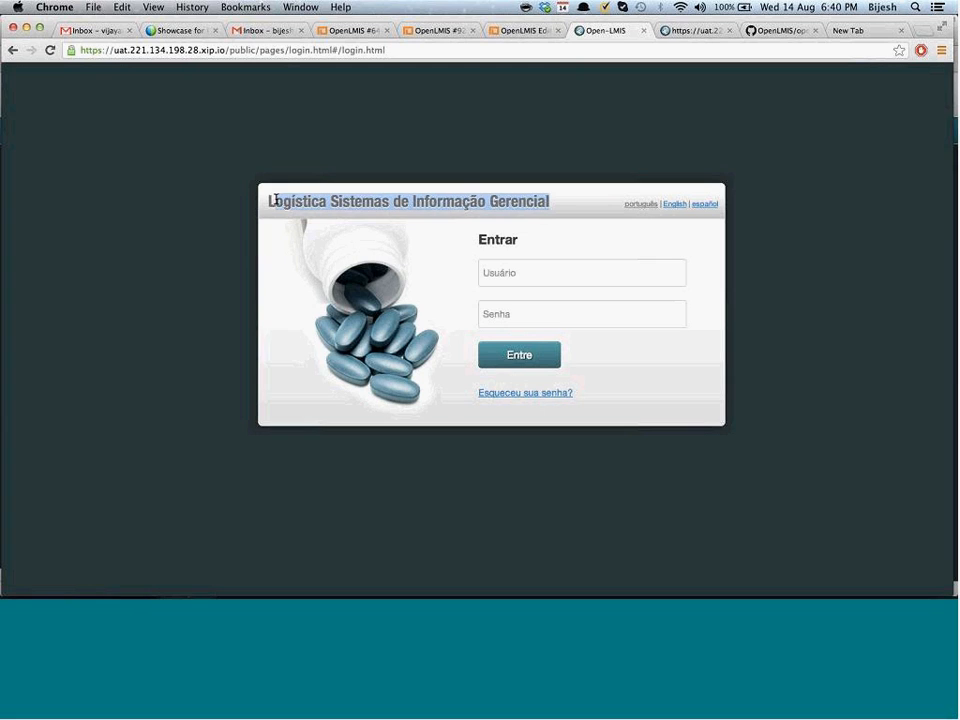
double_click(512, 240)
left_click(551, 246)
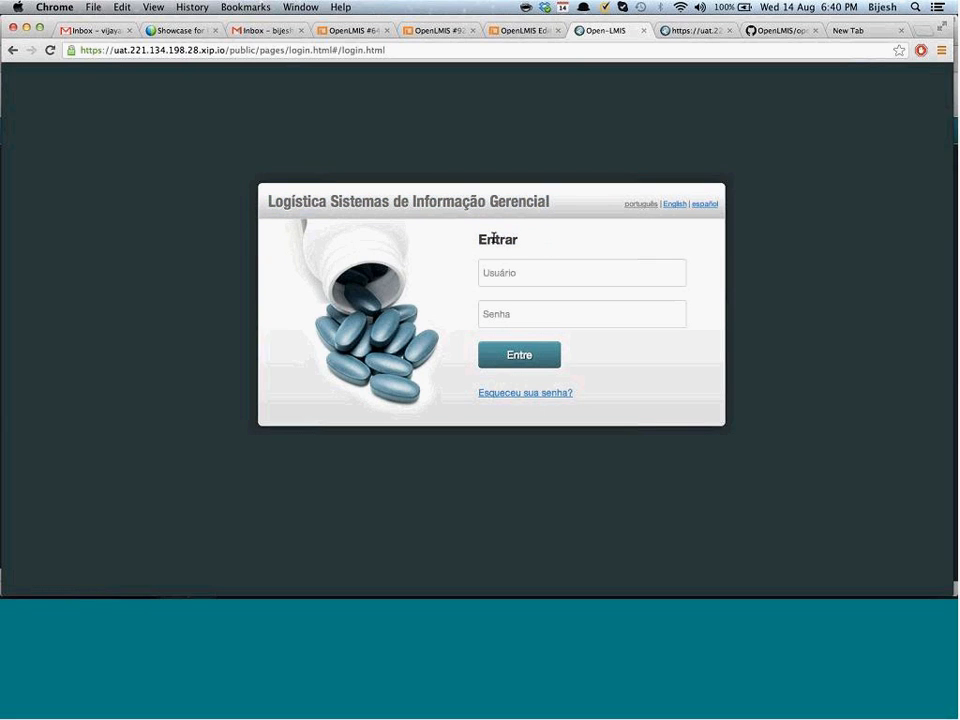
double_click(493, 238)
left_click(702, 205)
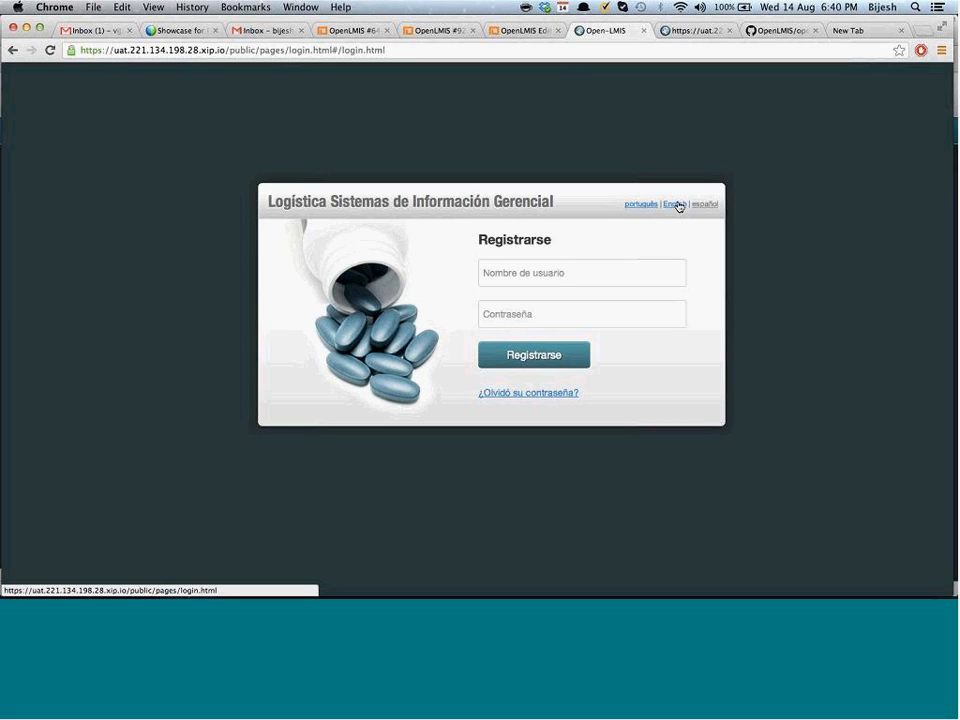
left_click(676, 204)
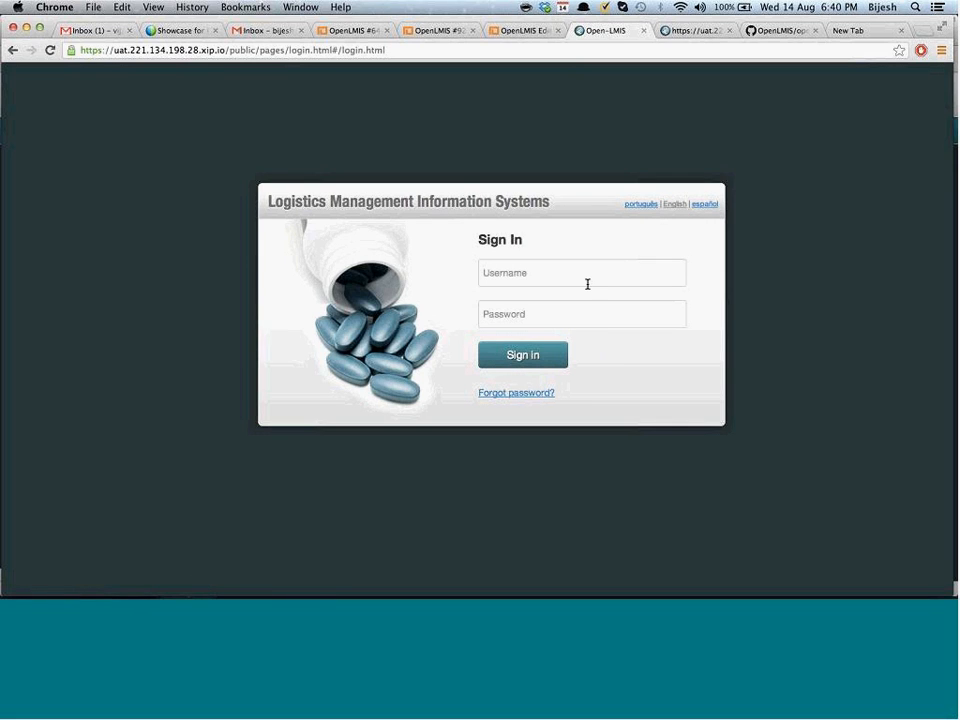
left_click(619, 284)
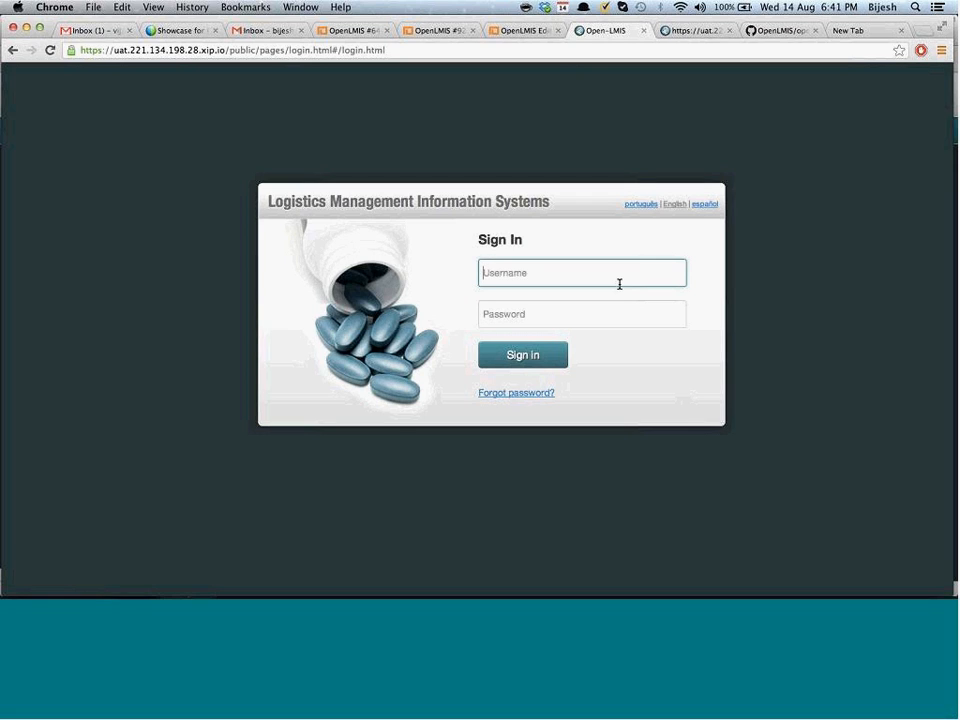
Sign in to OpenLMIS with the administrator account credentials
type("Admin123")
key("Tab")
type("Admin123")
key("Return")
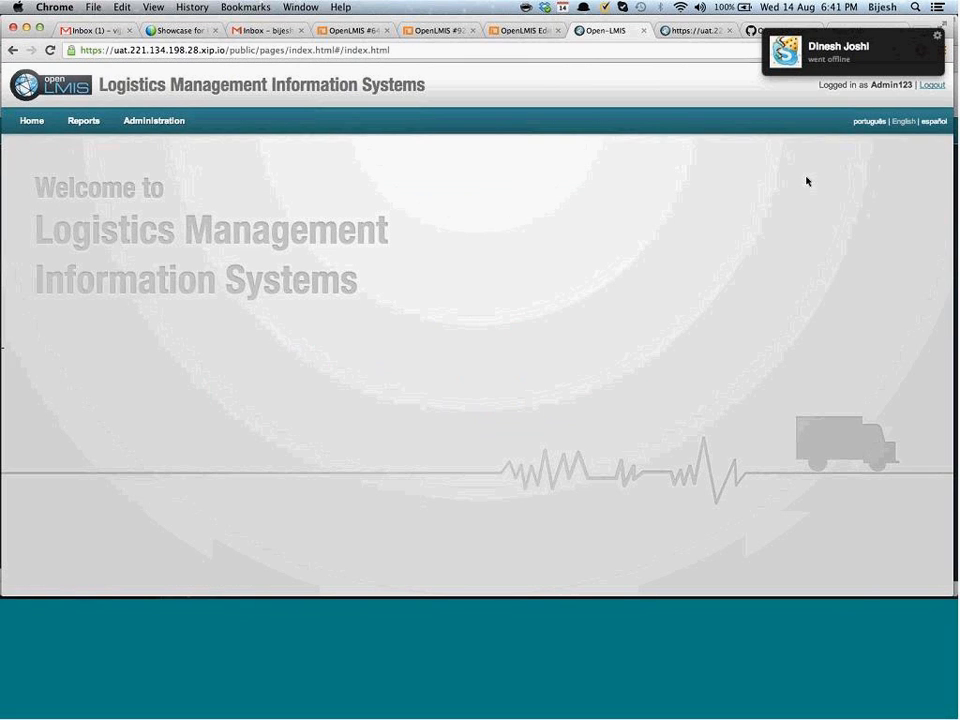
Switch the home page to Portuguese, then Spanish, then back to English
left_click(864, 124)
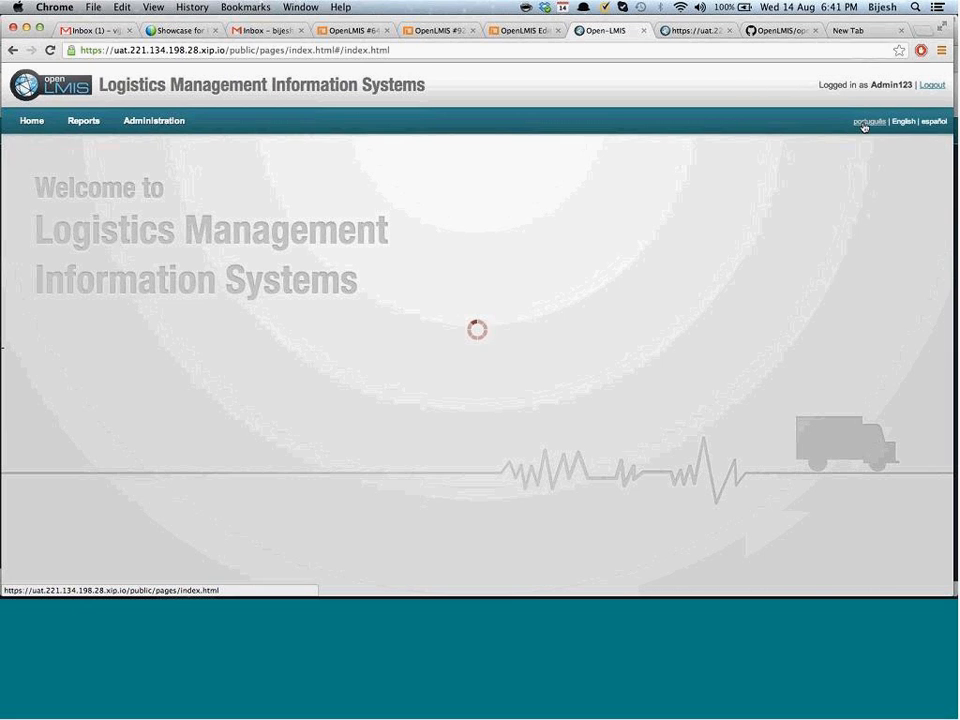
left_click(931, 122)
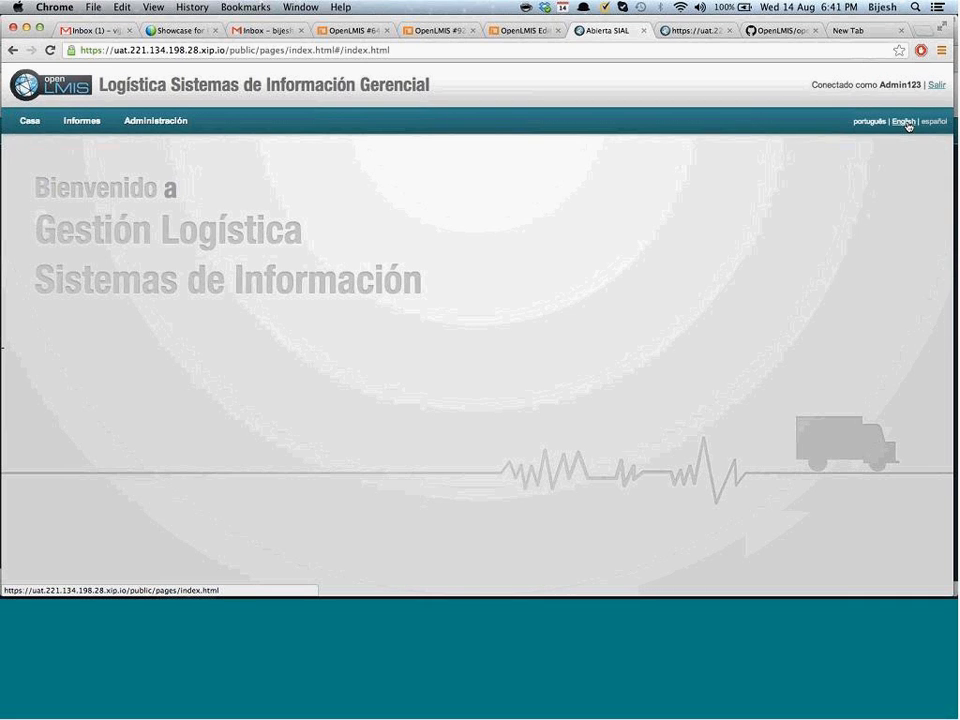
left_click(906, 122)
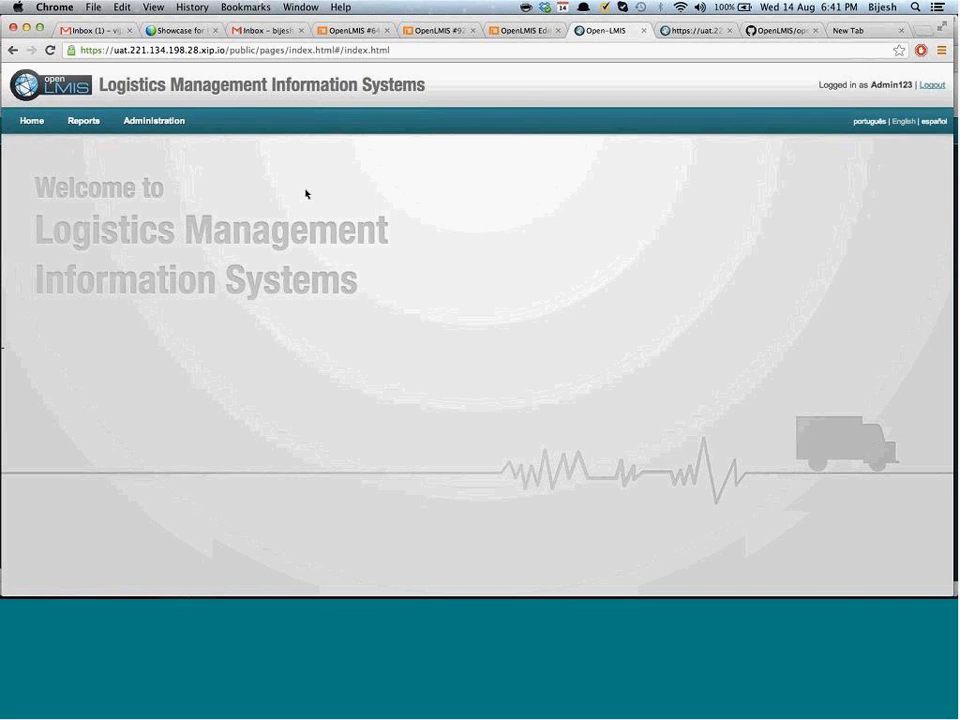
left_click(161, 122)
Go to Administration > Manage > Users to reach the user search page
mouse_move(208, 175)
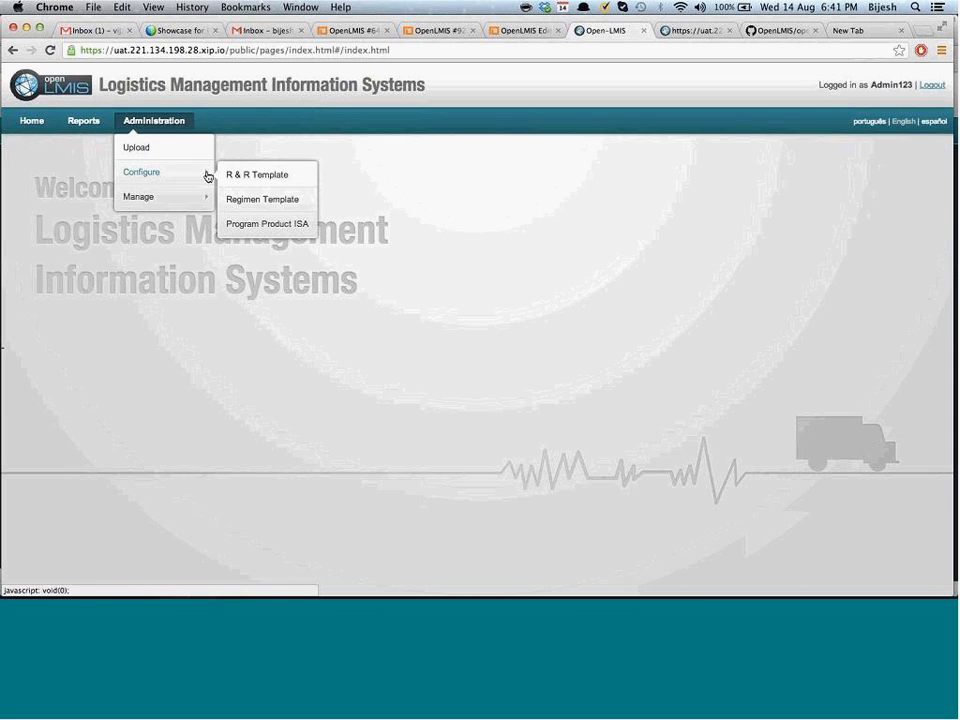
left_click(332, 120)
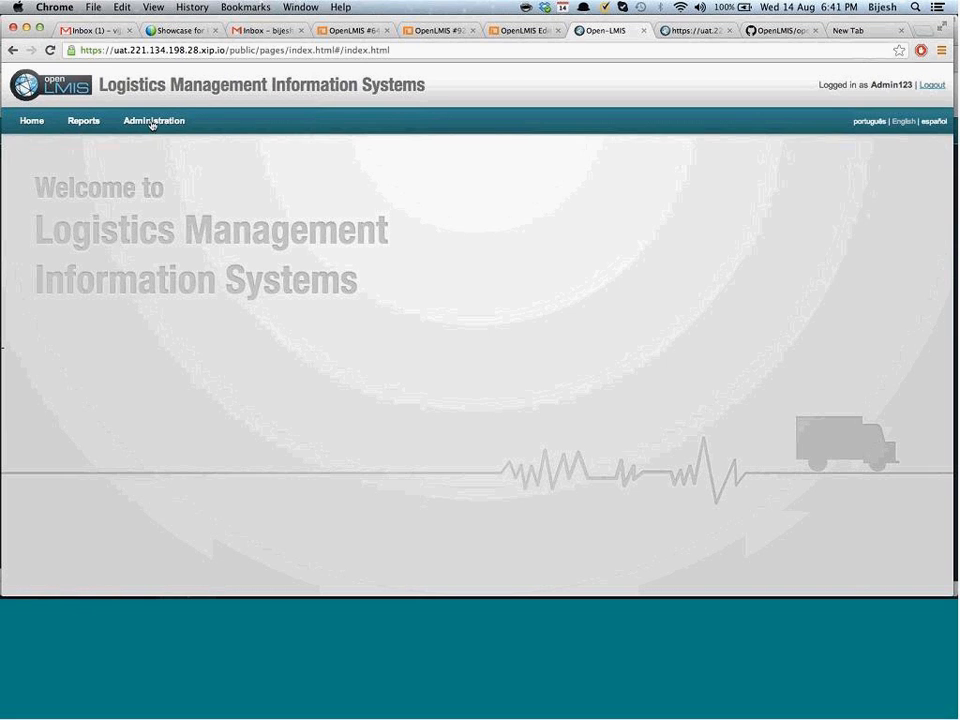
mouse_move(152, 122)
mouse_move(158, 194)
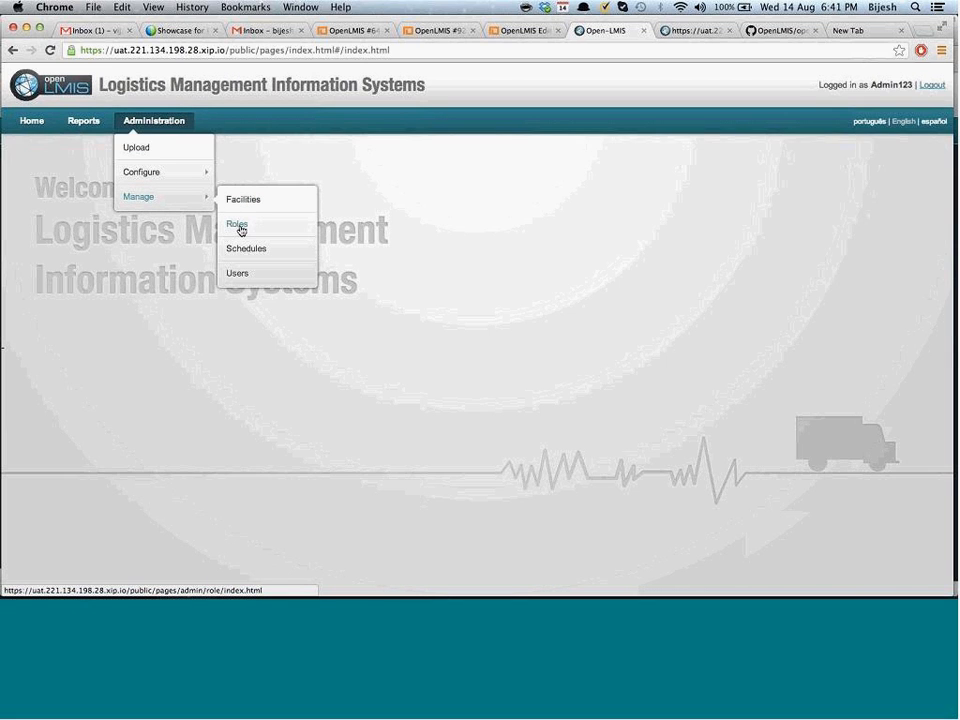
left_click(240, 272)
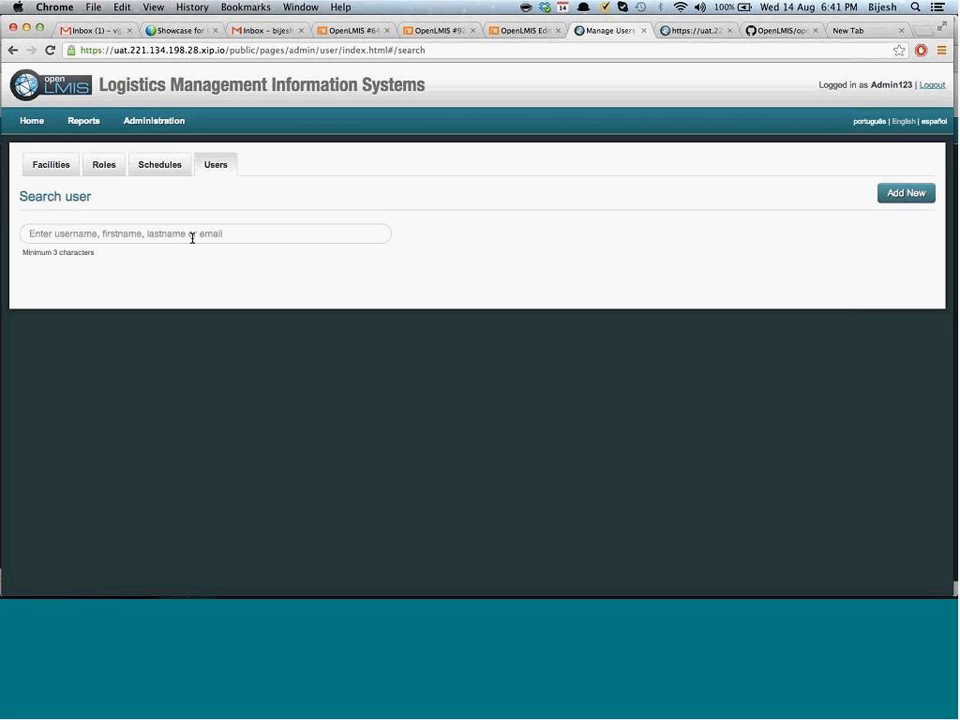
Search users for 'lmuin', then shorten the term to broaden the matches
left_click(192, 237)
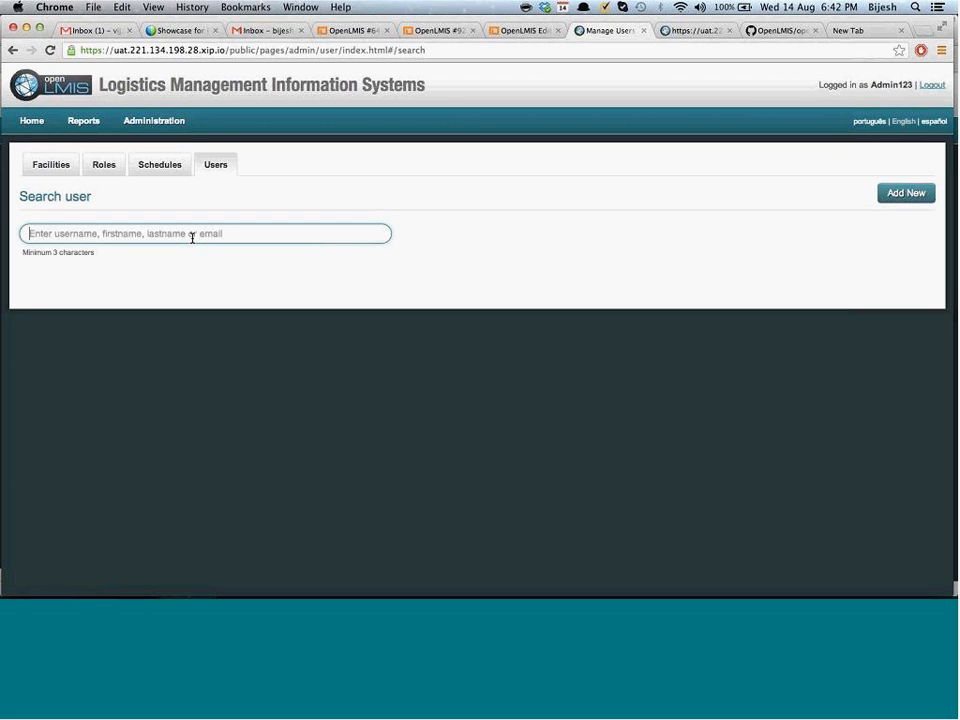
type("lmuin")
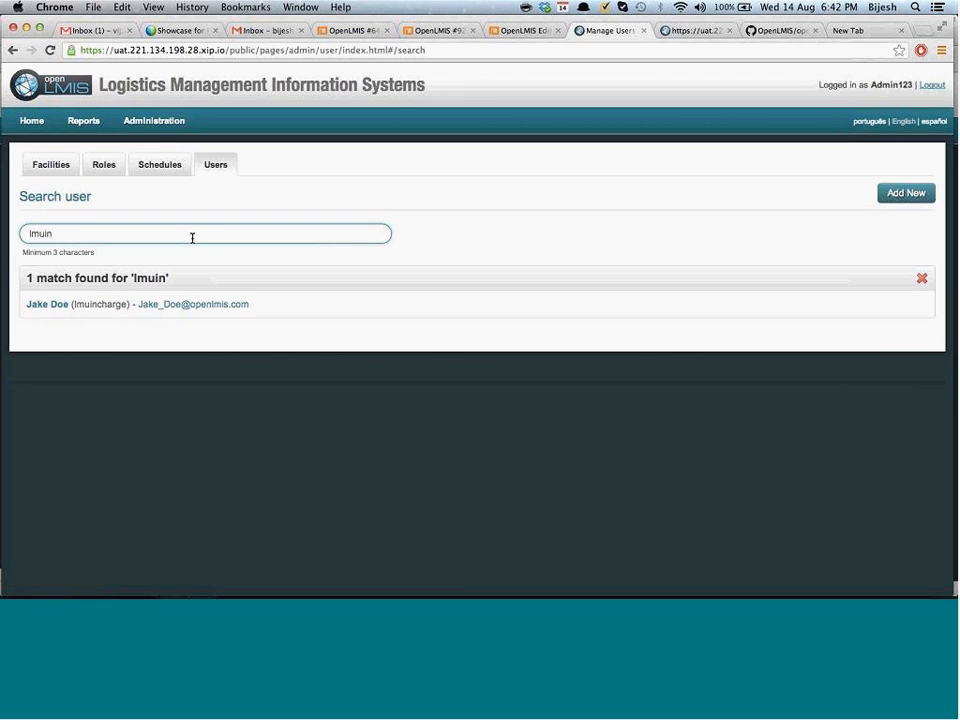
mouse_move(88, 313)
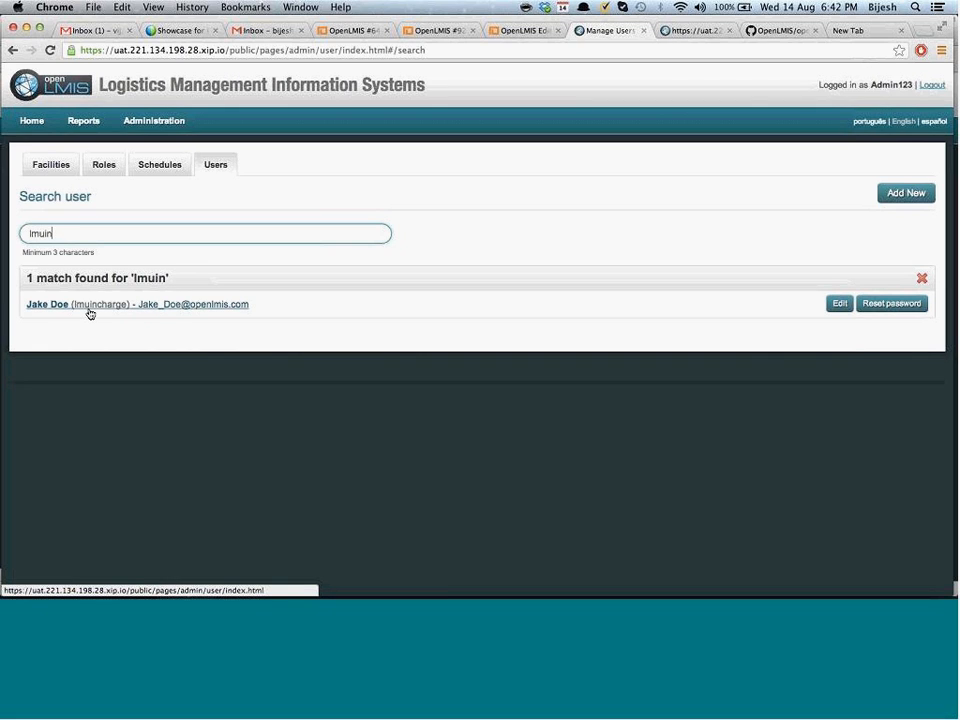
key("BackSpace")
key("BackSpace")
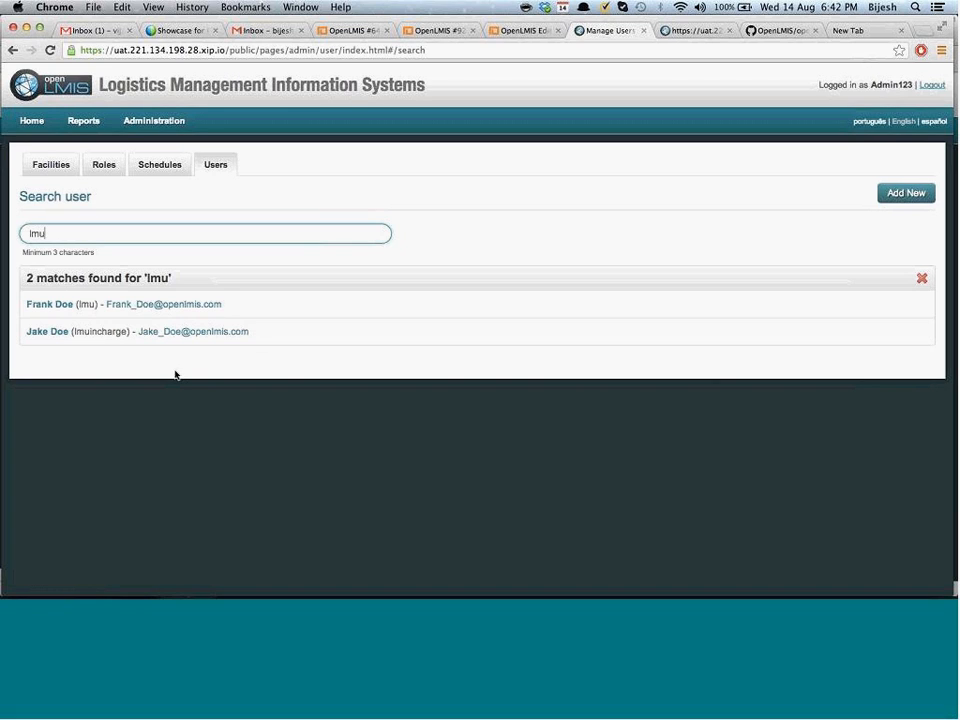
View the first matching user's details, then return to the search results
left_click(144, 314)
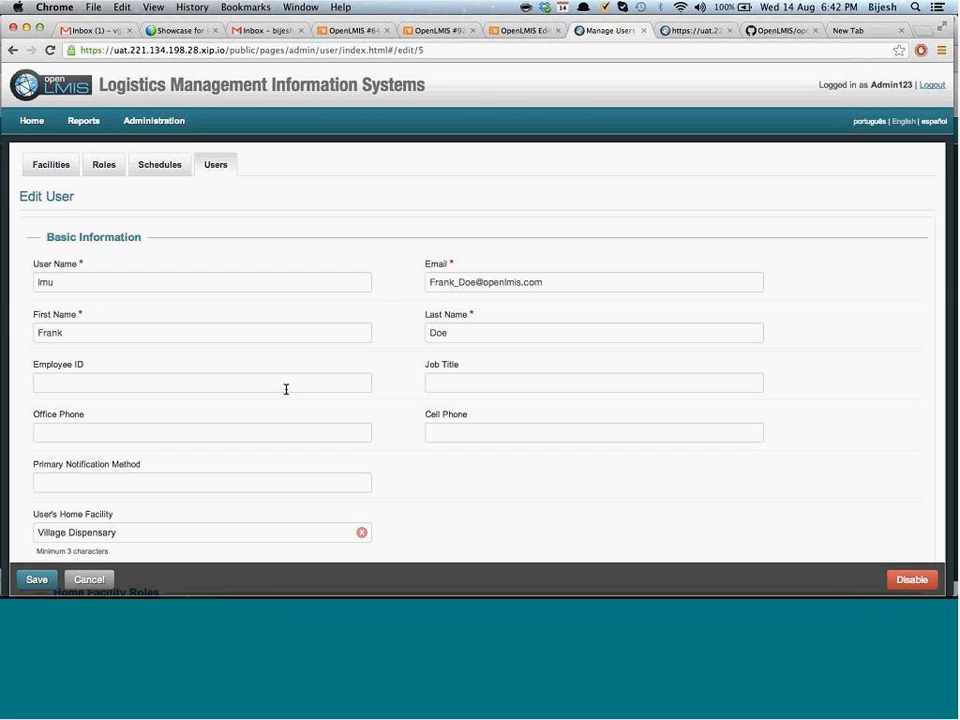
left_click(215, 168)
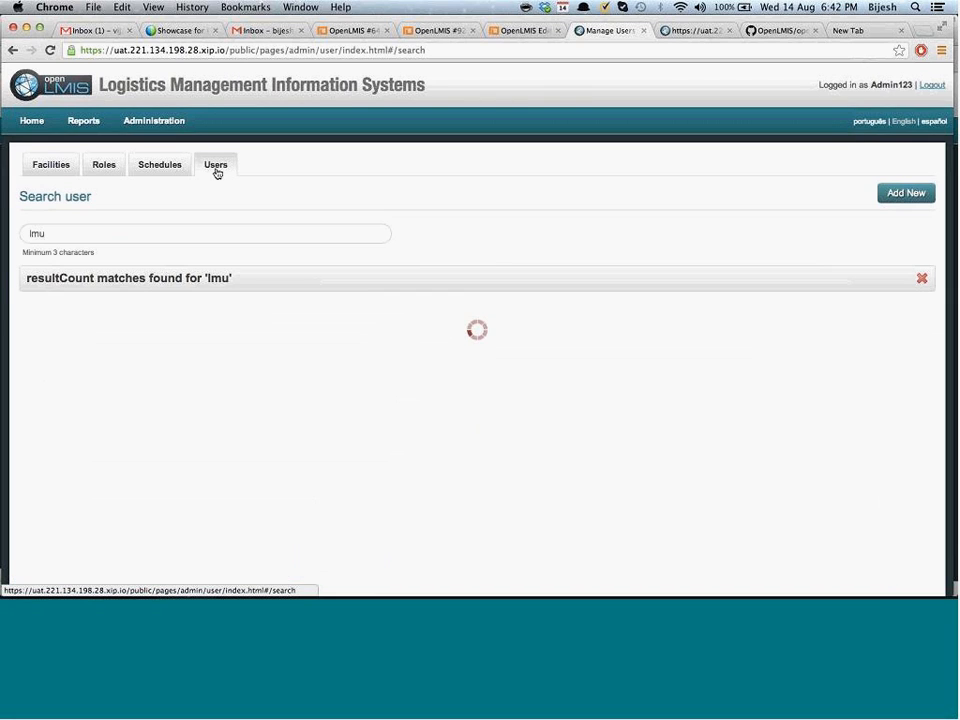
left_click(147, 241)
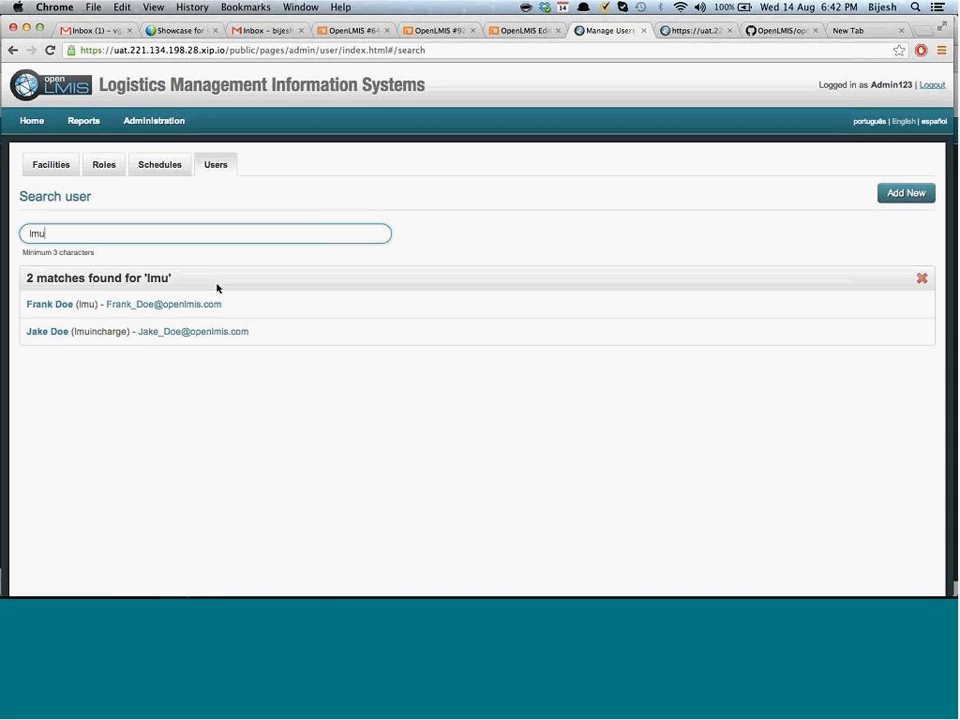
mouse_move(208, 316)
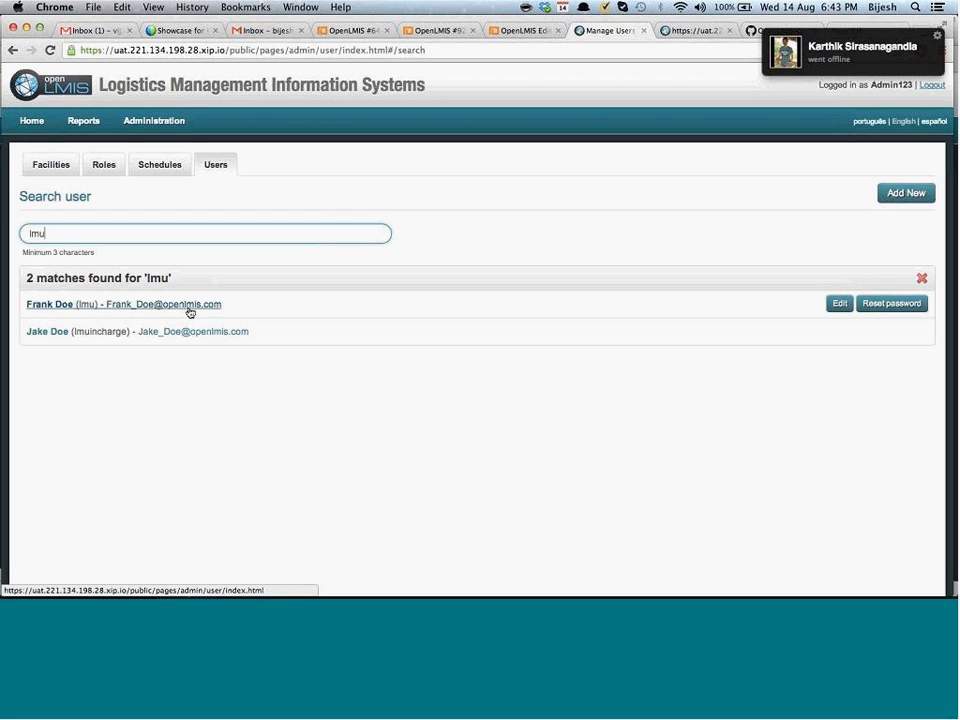
key("ctrl+t")
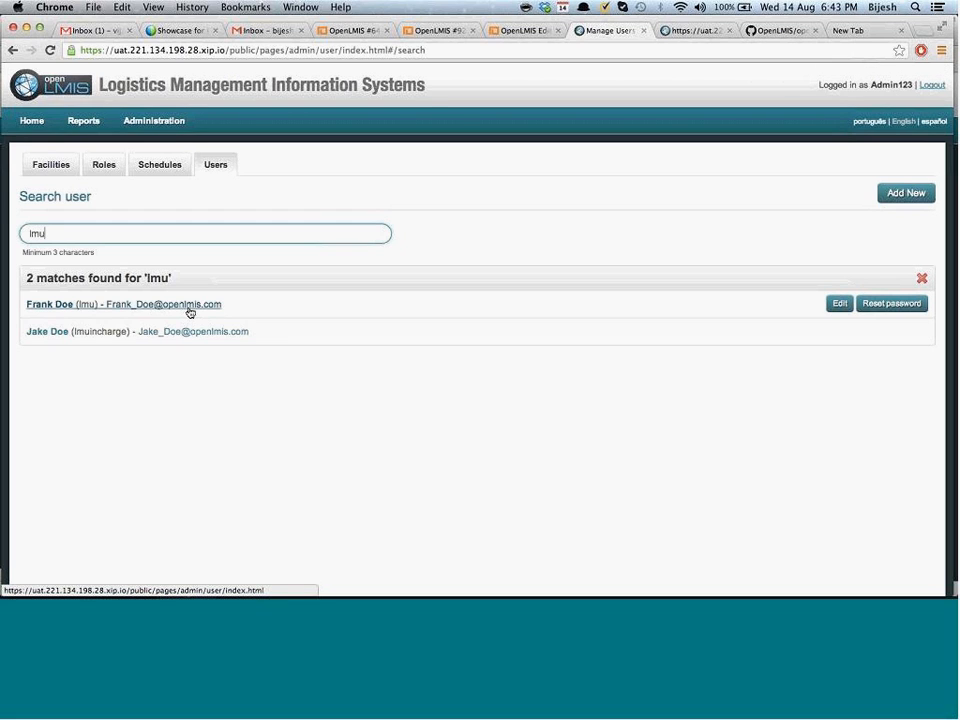
Try resetting the first user's password with a too-short value, which is rejected
left_click(889, 303)
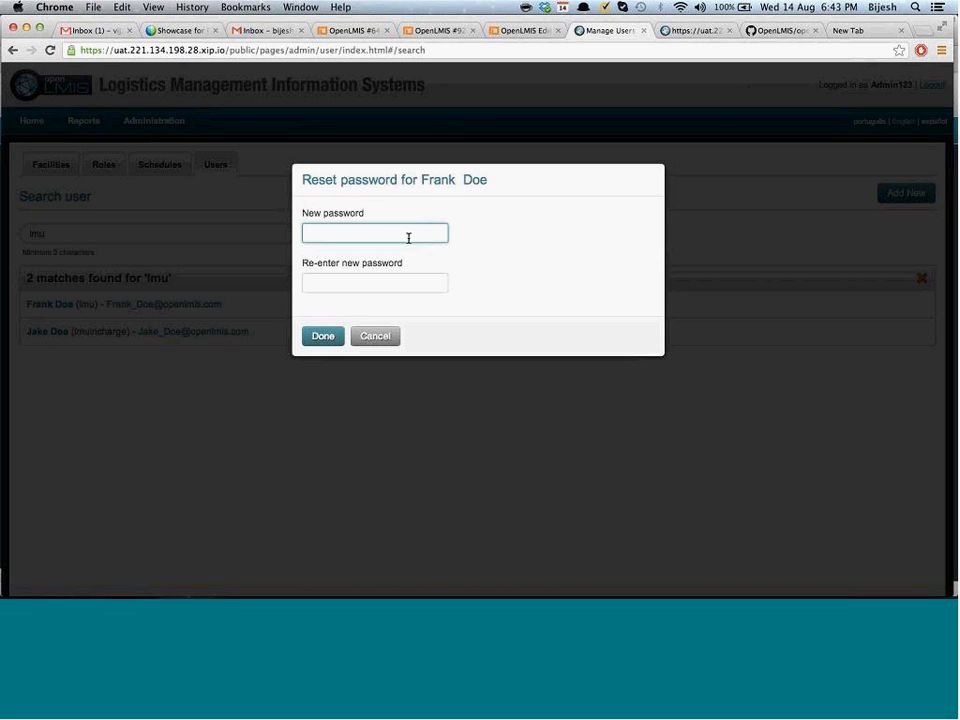
type("pass")
key("Tab")
type("pass")
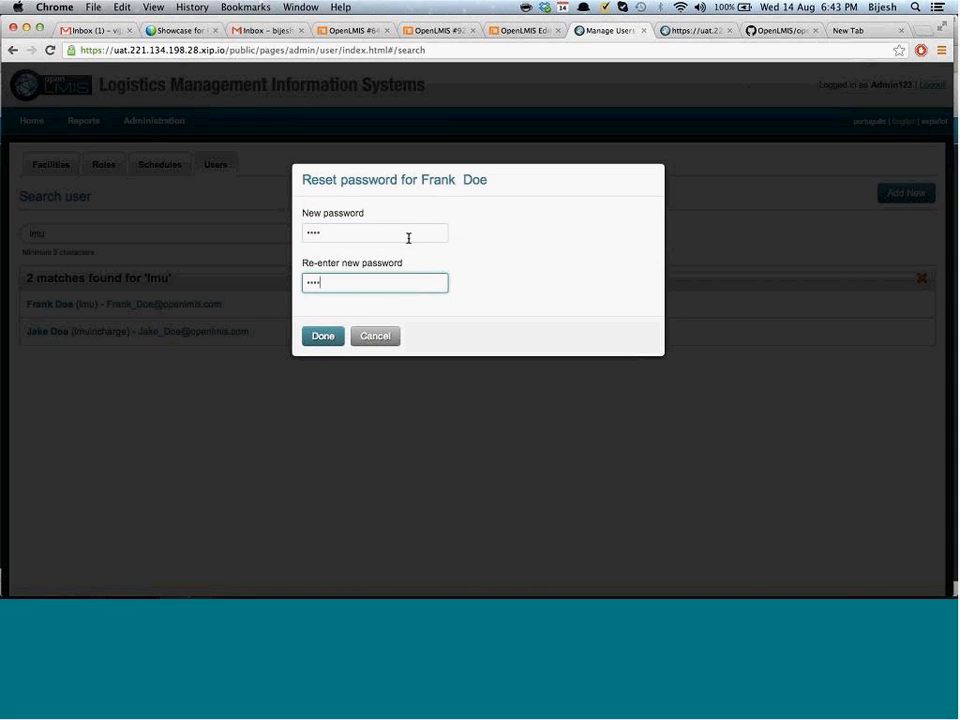
left_click(324, 336)
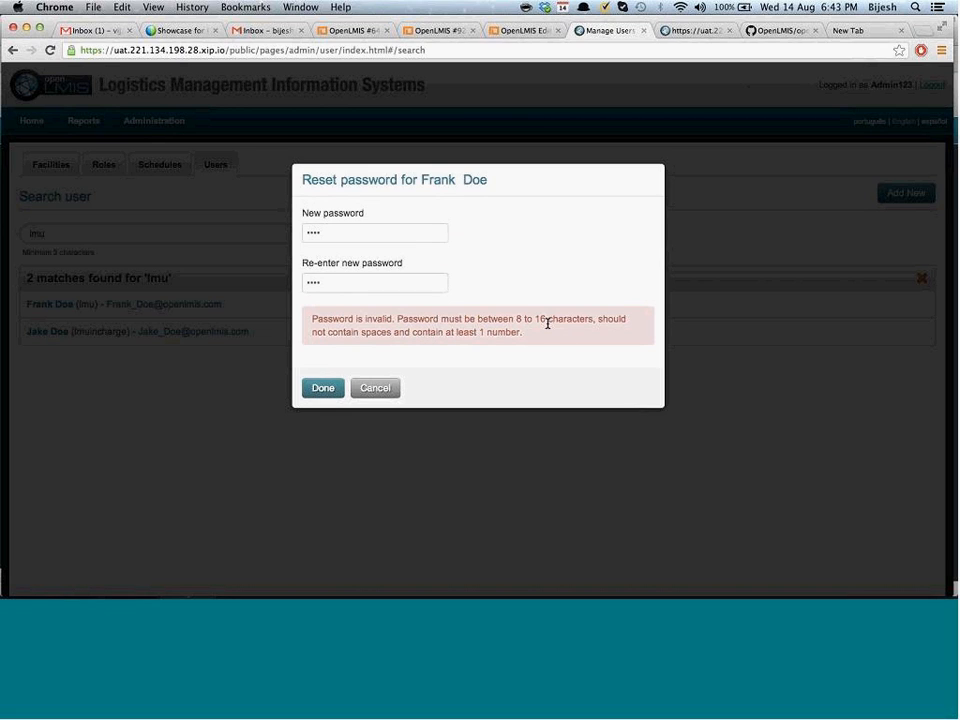
Enter a valid eight-character password in both fields and confirm the reset
left_click(379, 231)
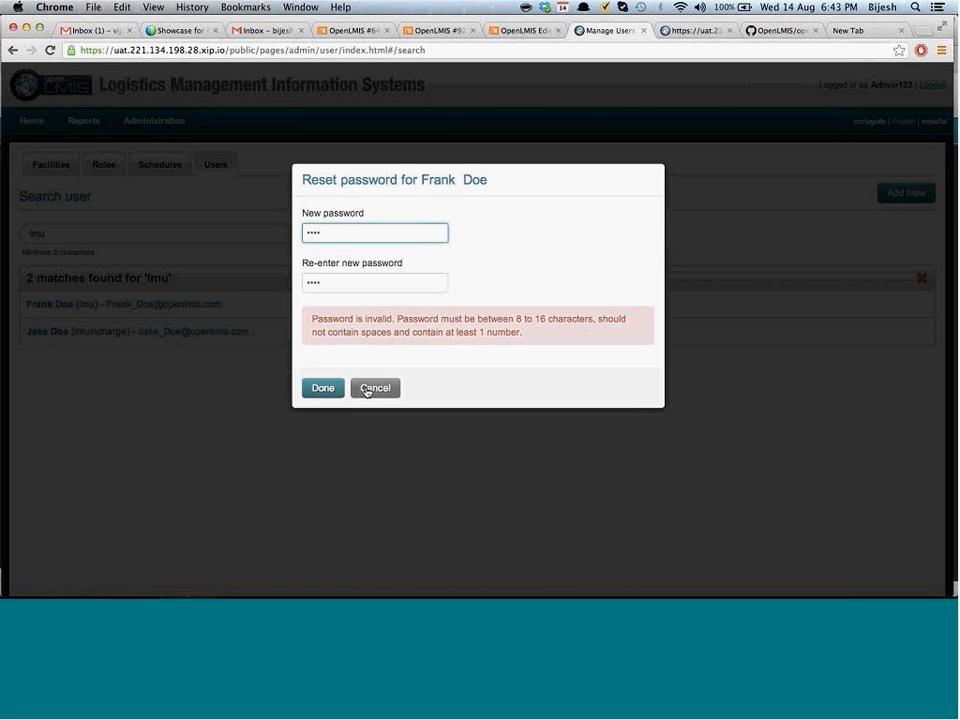
double_click(376, 237)
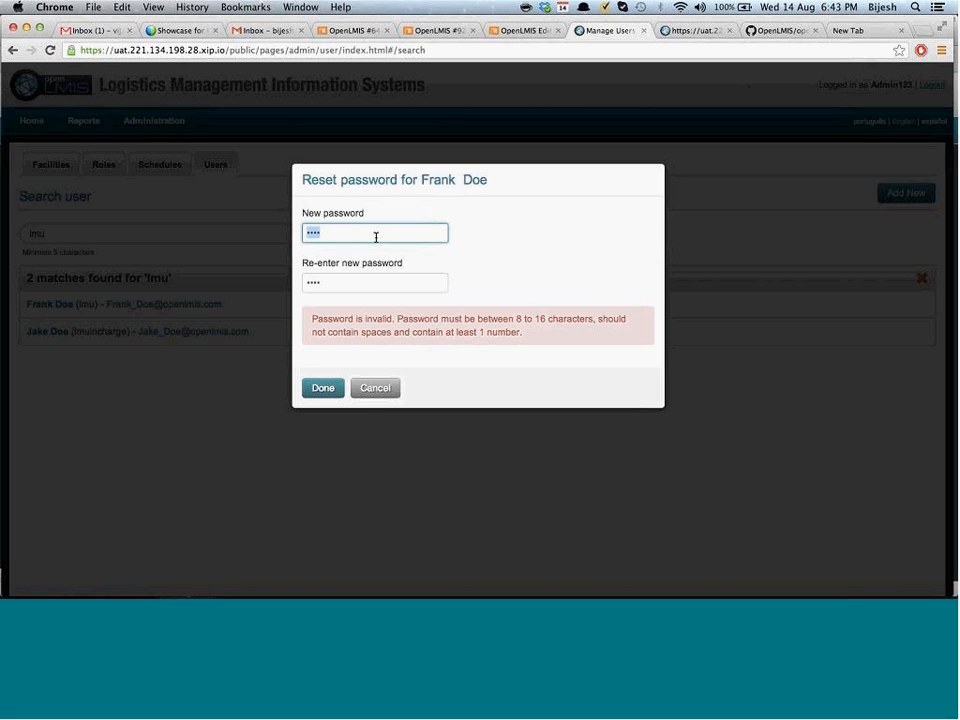
type("Admin123")
key("Tab")
type("Admi")
type("•••••")
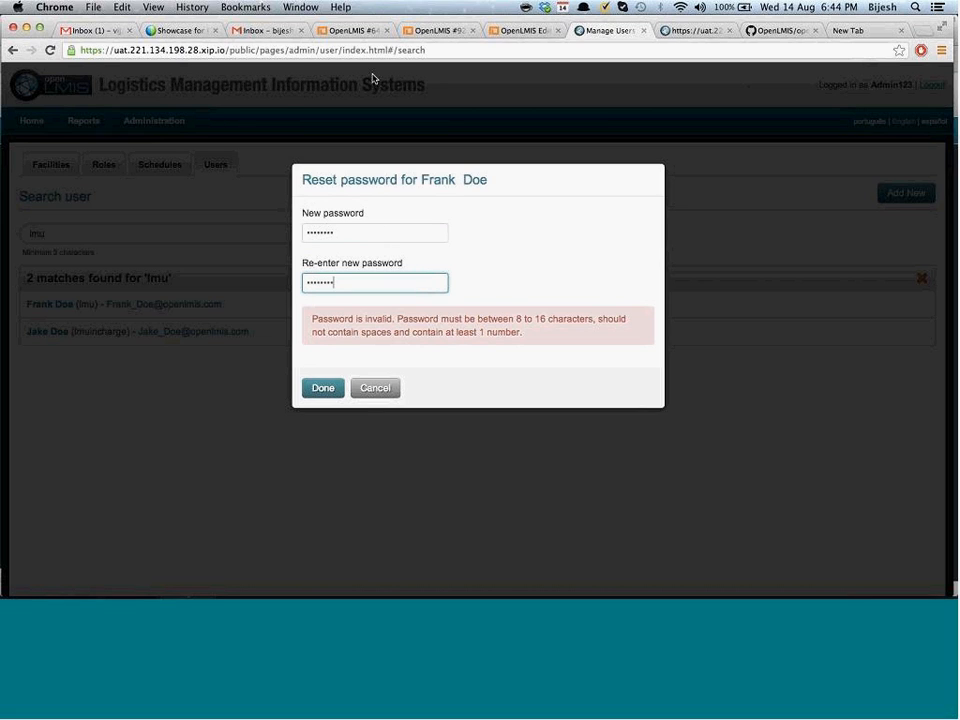
double_click(317, 228)
type("••••••••")
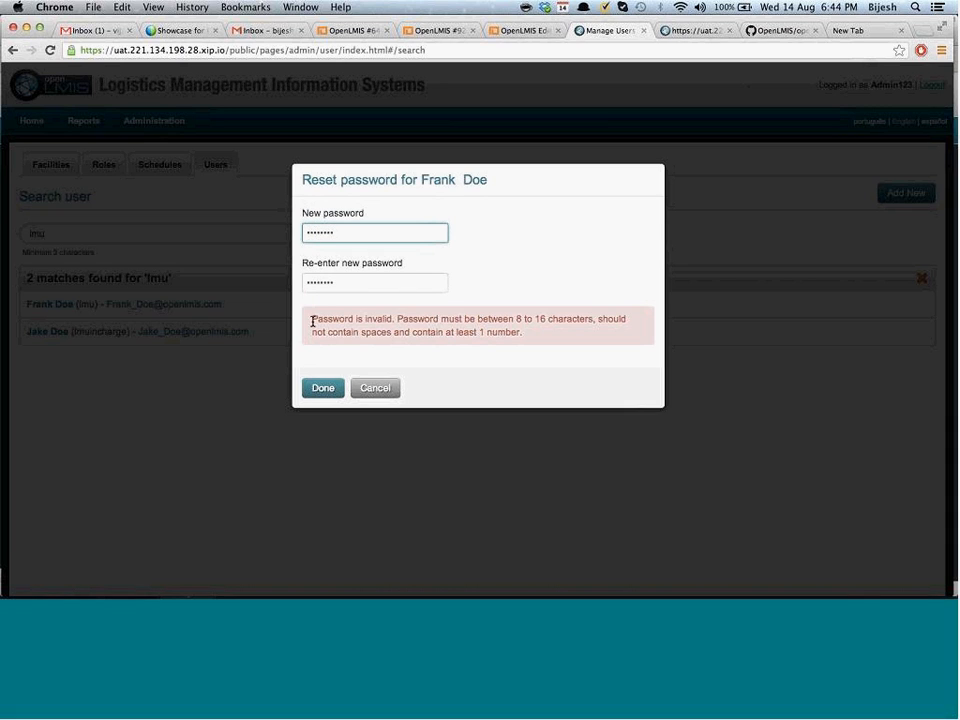
left_click(316, 388)
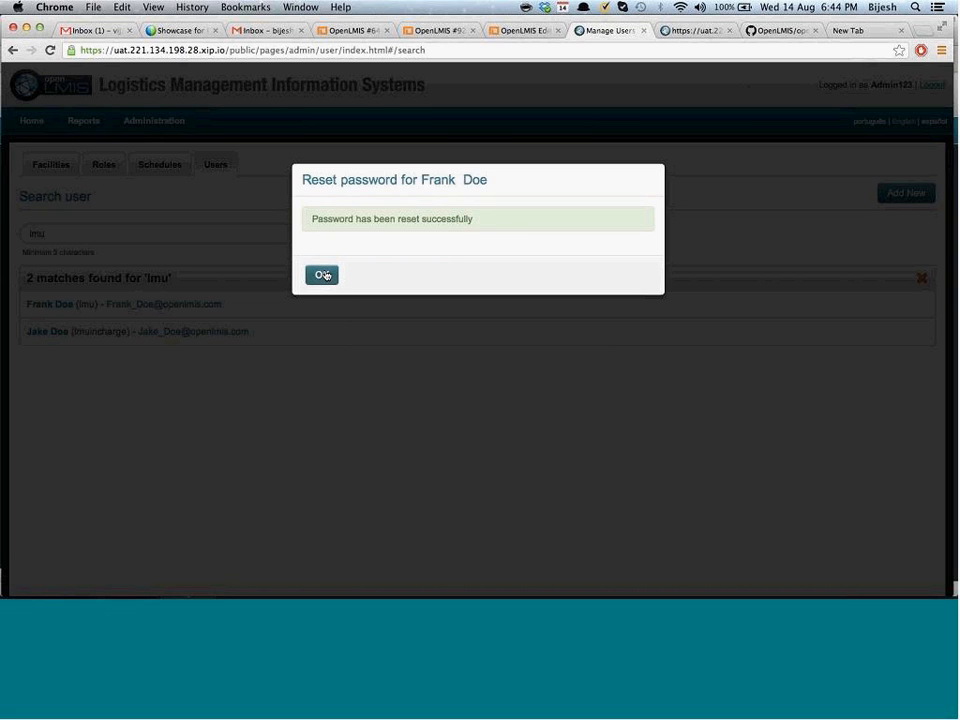
left_click(322, 275)
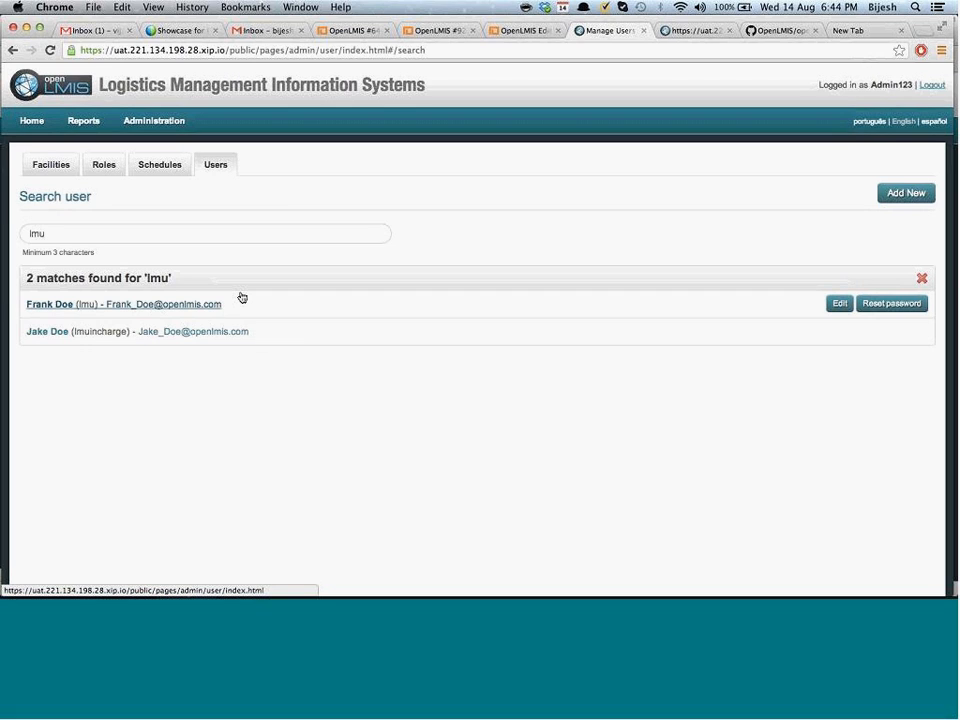
Open the first matched user to show their Edit User page, with home facility Village Dispensary
left_click(150, 305)
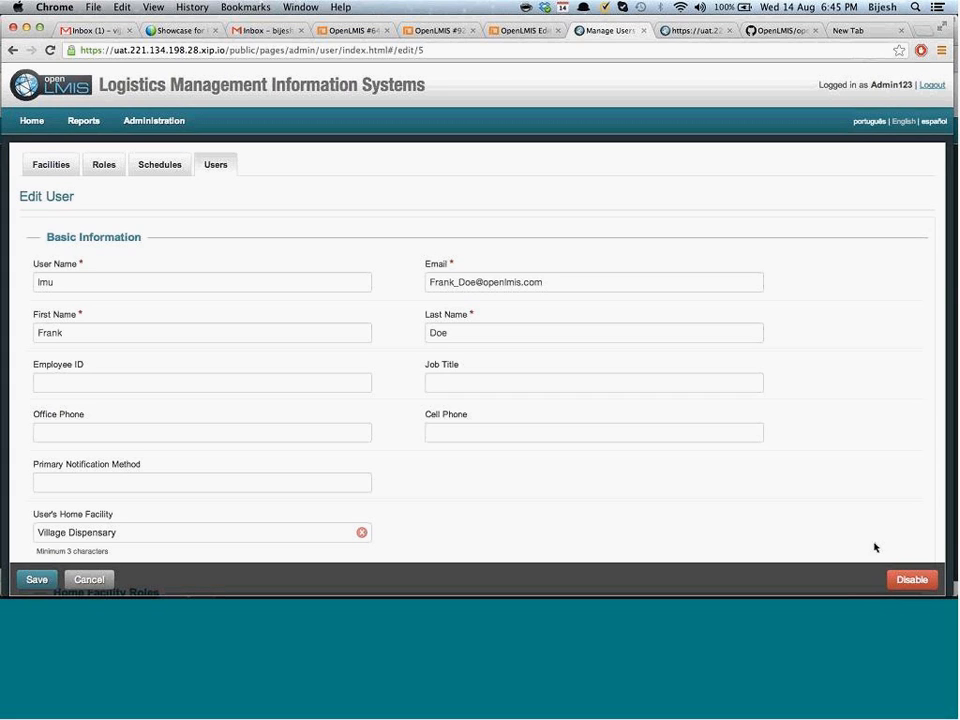
Disable the user on the second attempt, then scroll through the now read-only form
left_click(915, 580)
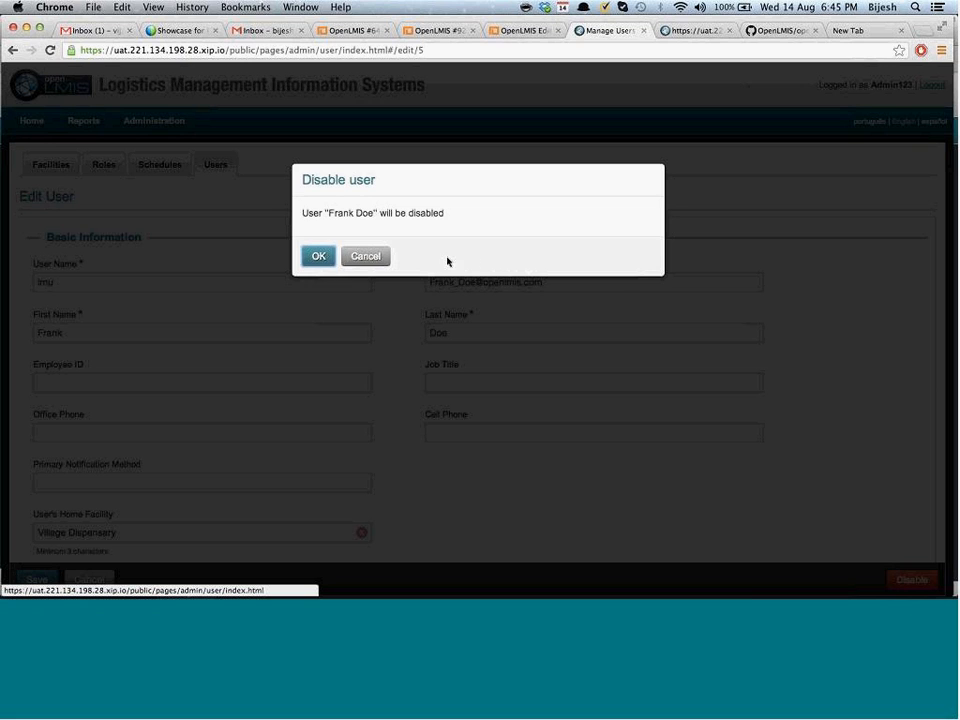
left_click(366, 256)
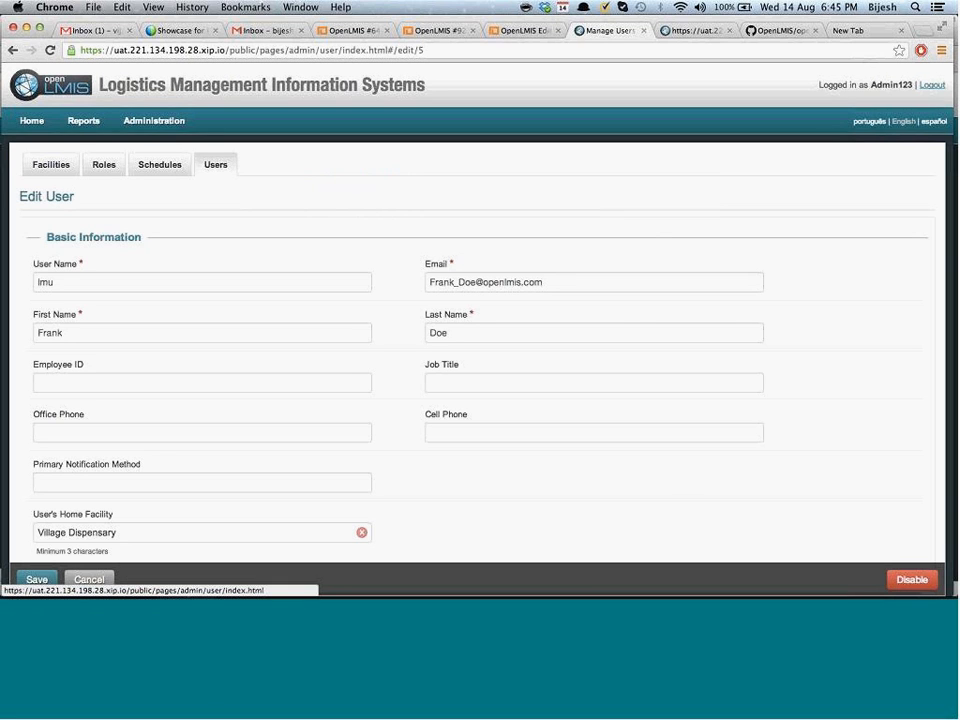
left_click(904, 586)
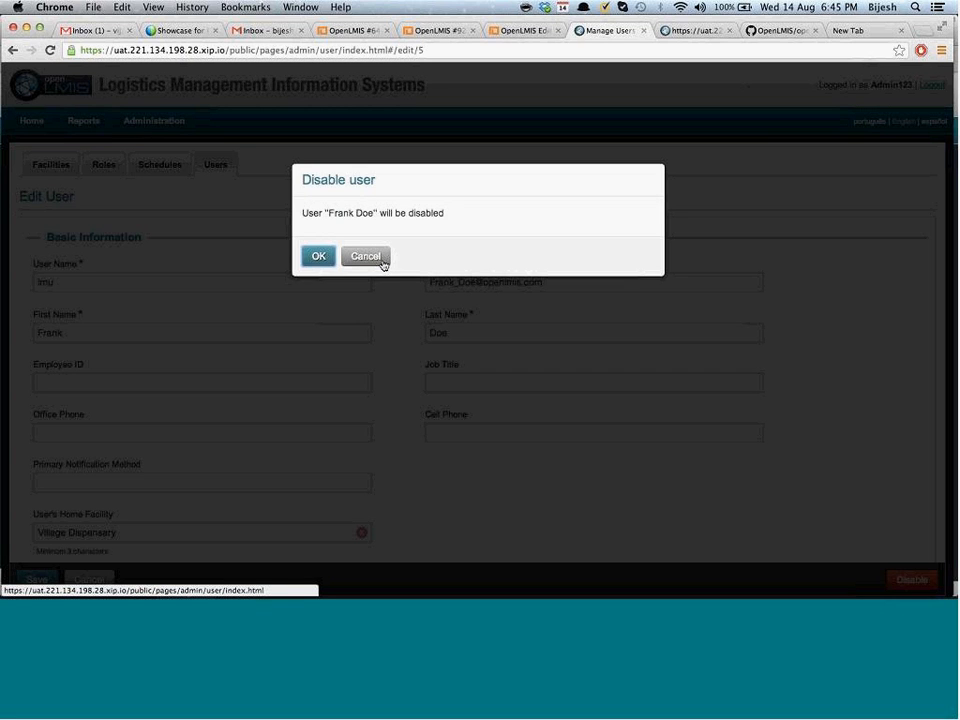
left_click(317, 257)
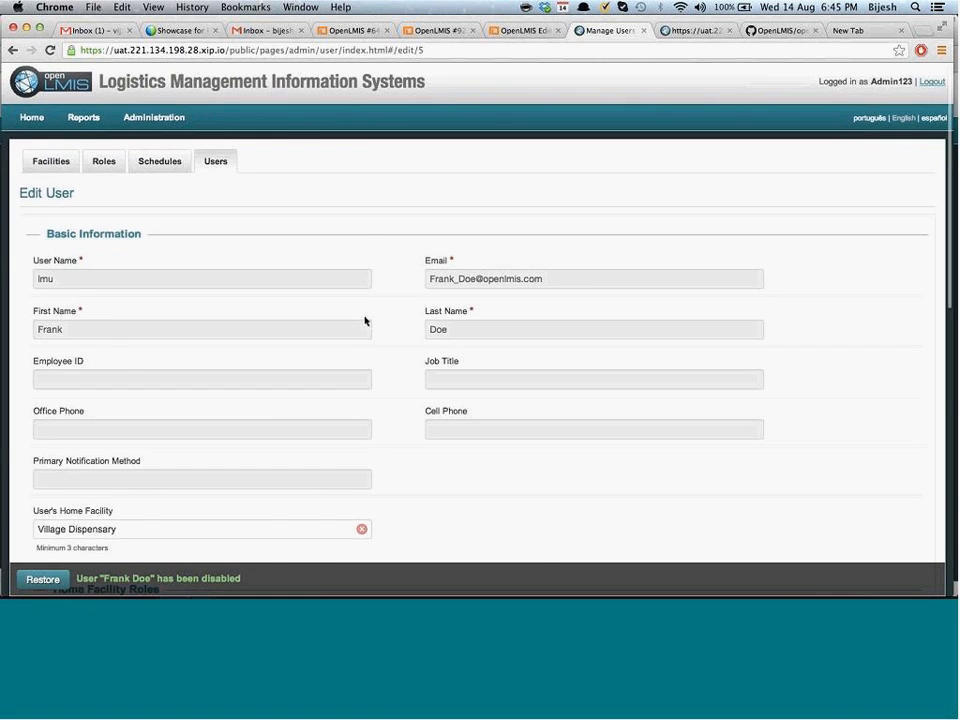
scroll(400, 321, "down", 3)
scroll(437, 282, "up", 2)
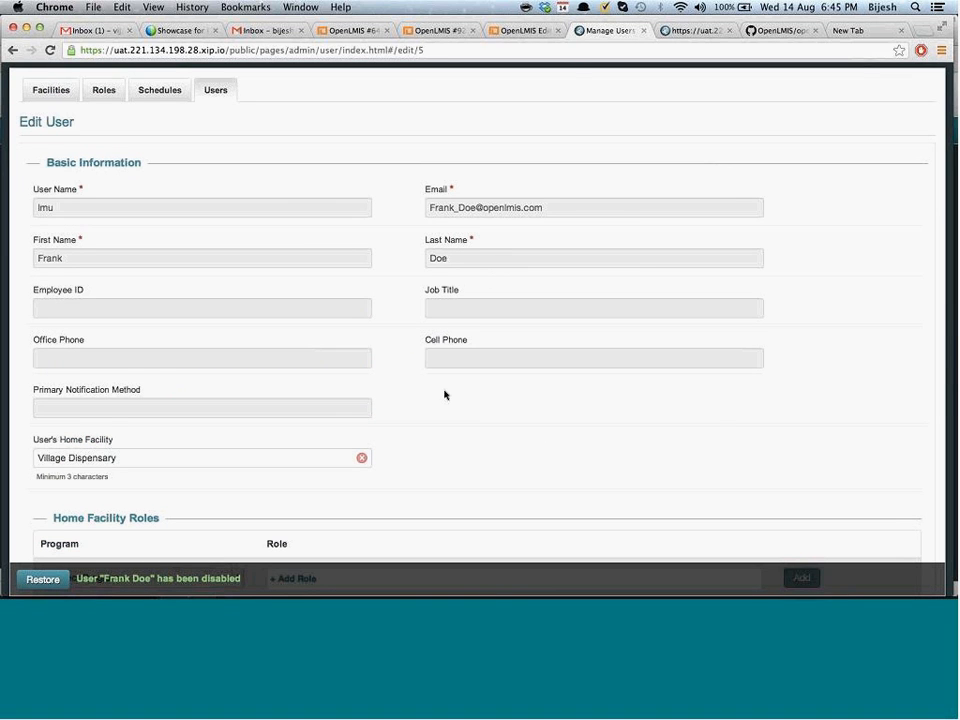
scroll(445, 395, "down", 5)
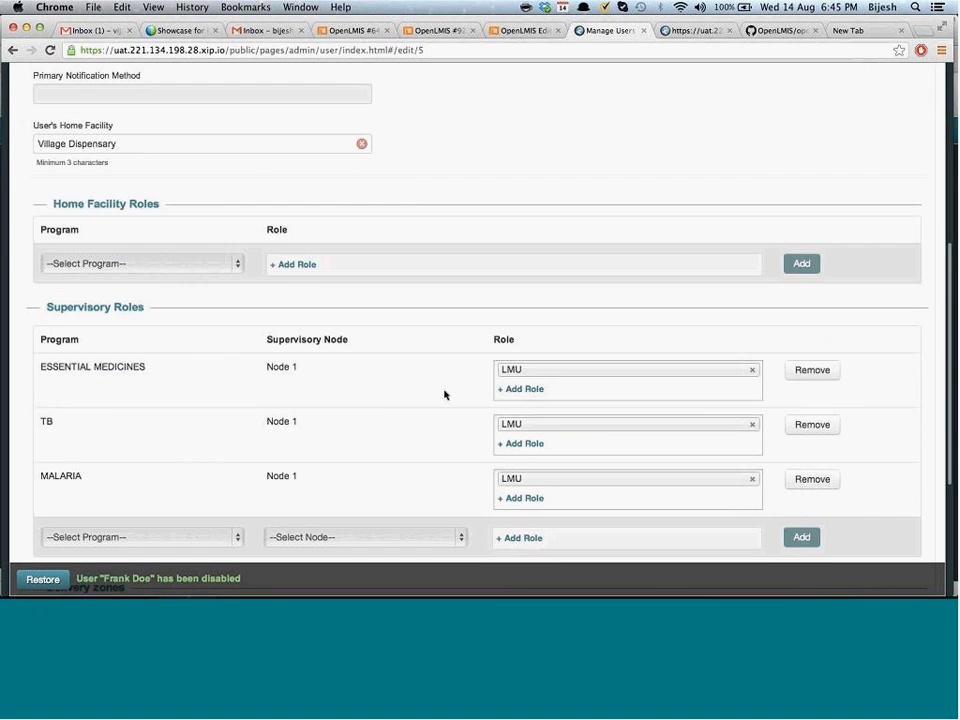
scroll(445, 395, "up", 2)
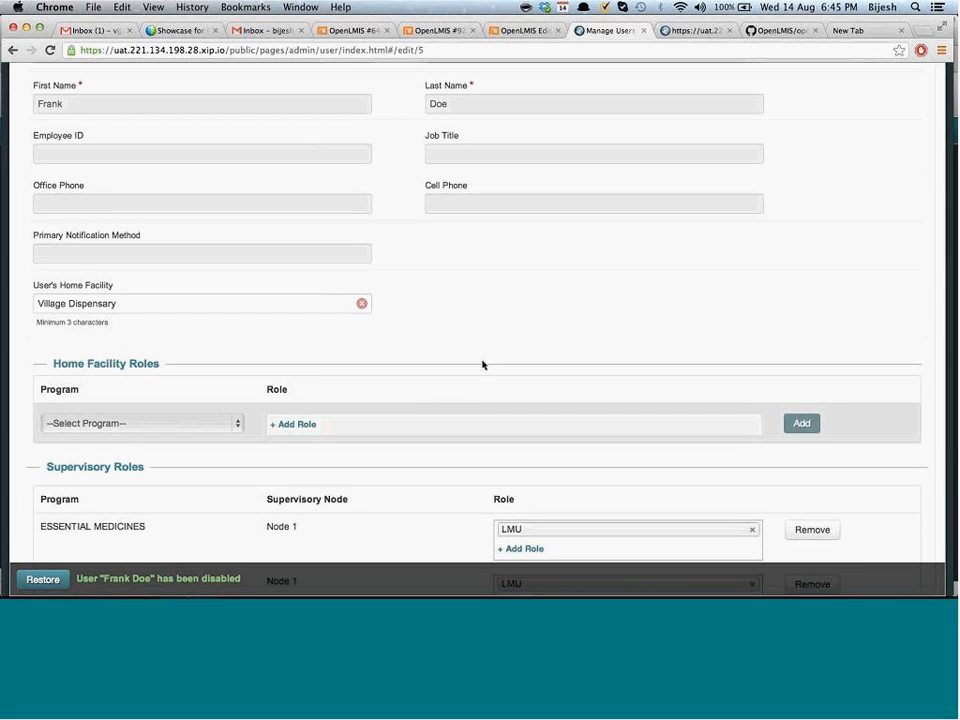
scroll(482, 365, "up", 3)
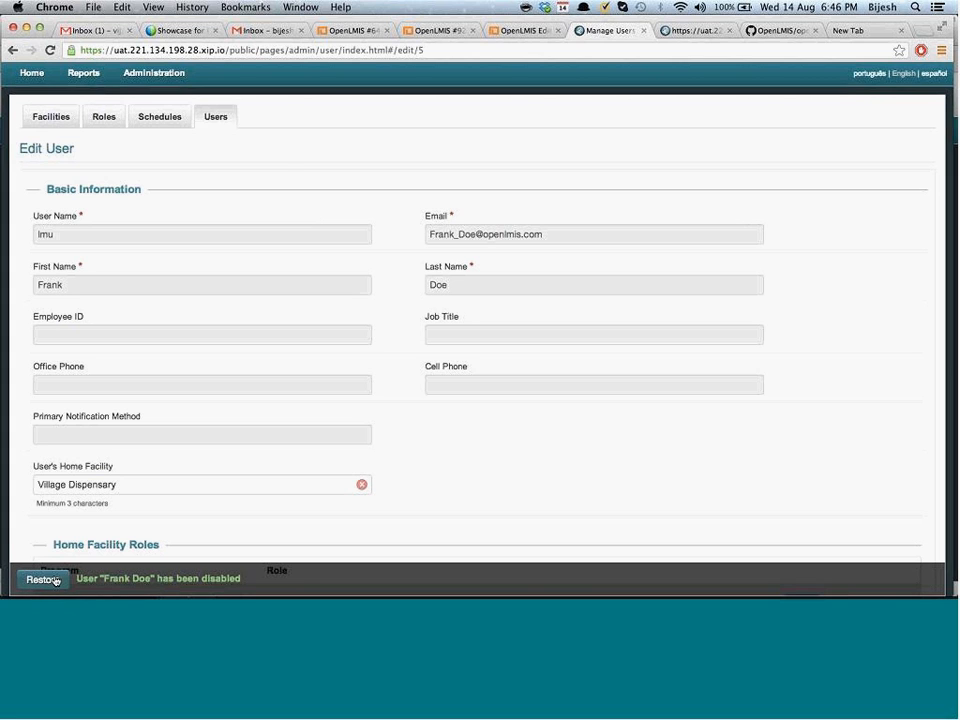
Restore the disabled user account and sign out of the admin session
left_click(44, 580)
left_click(315, 375)
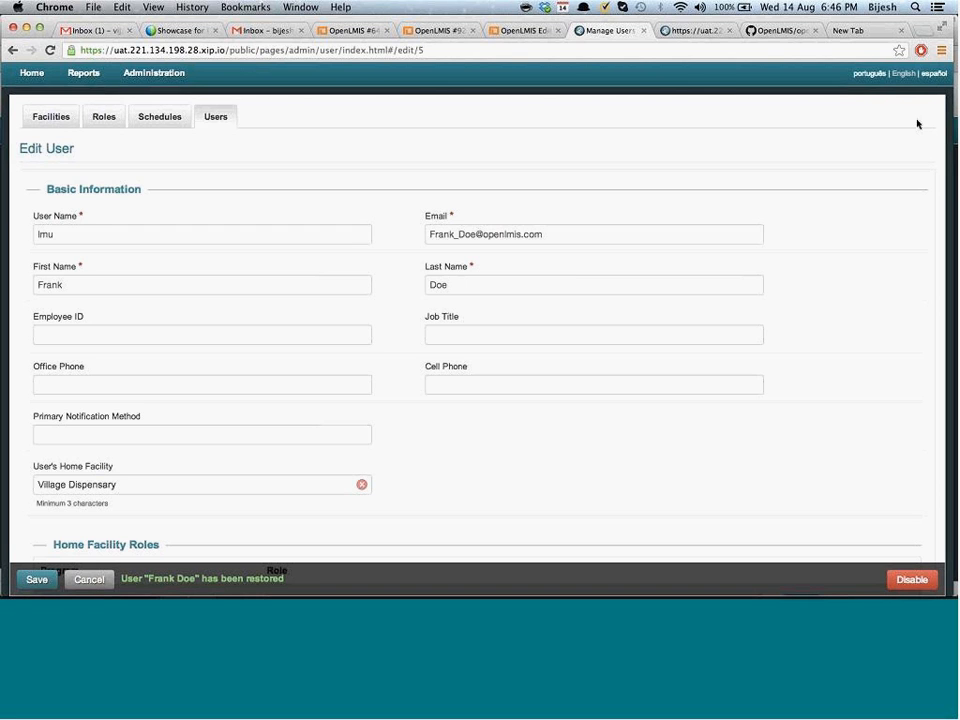
scroll(910, 135, "up", 2)
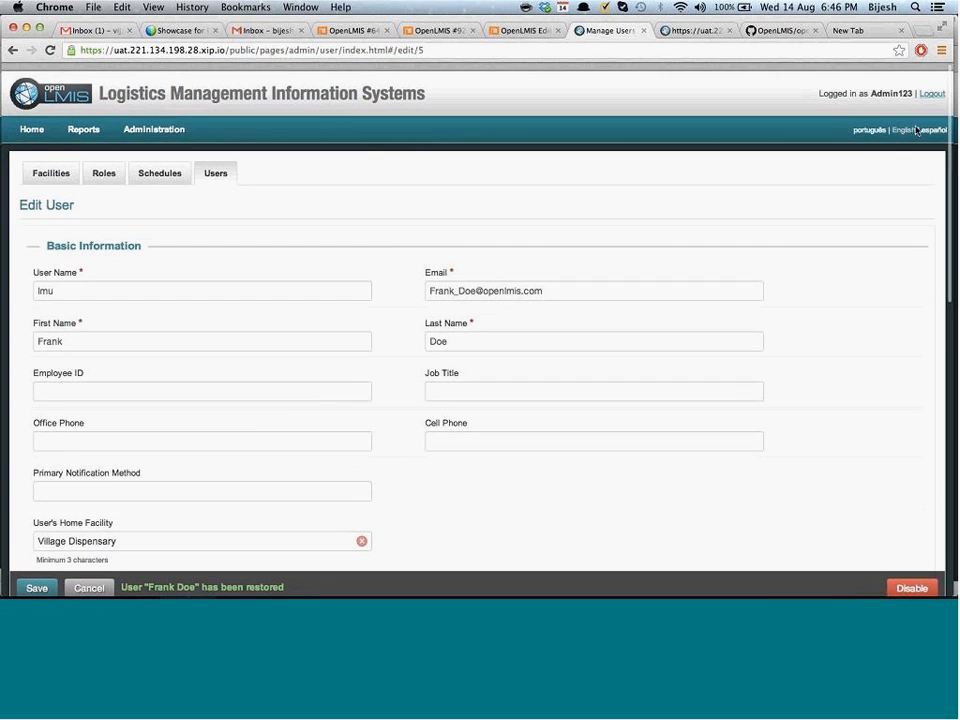
left_click(931, 86)
Sign in with the field coordinator account username and password
left_click(557, 272)
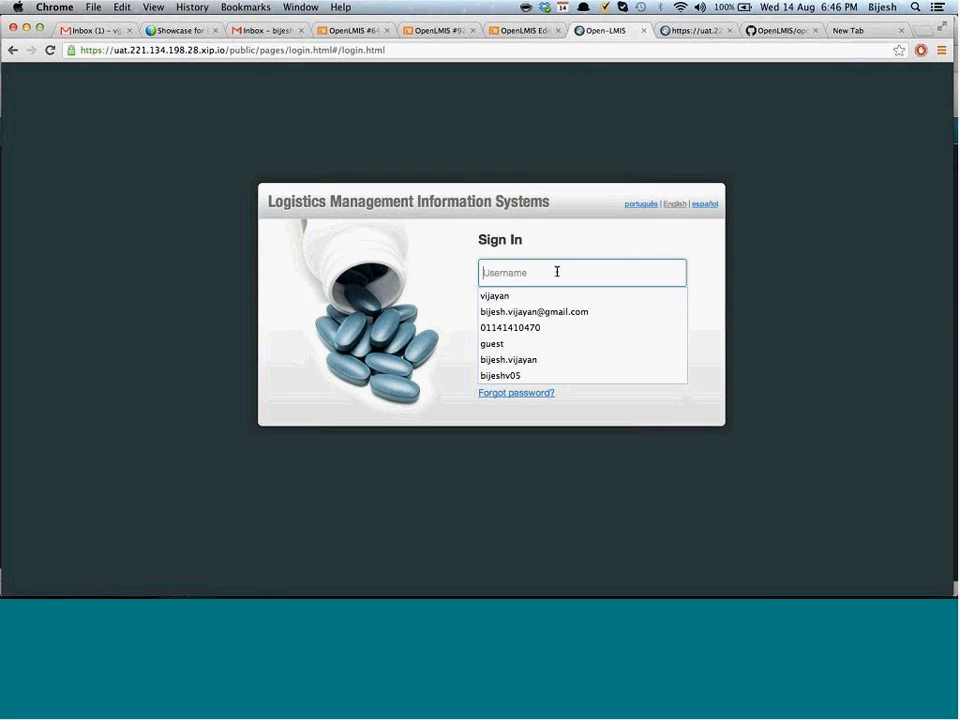
type("Field")
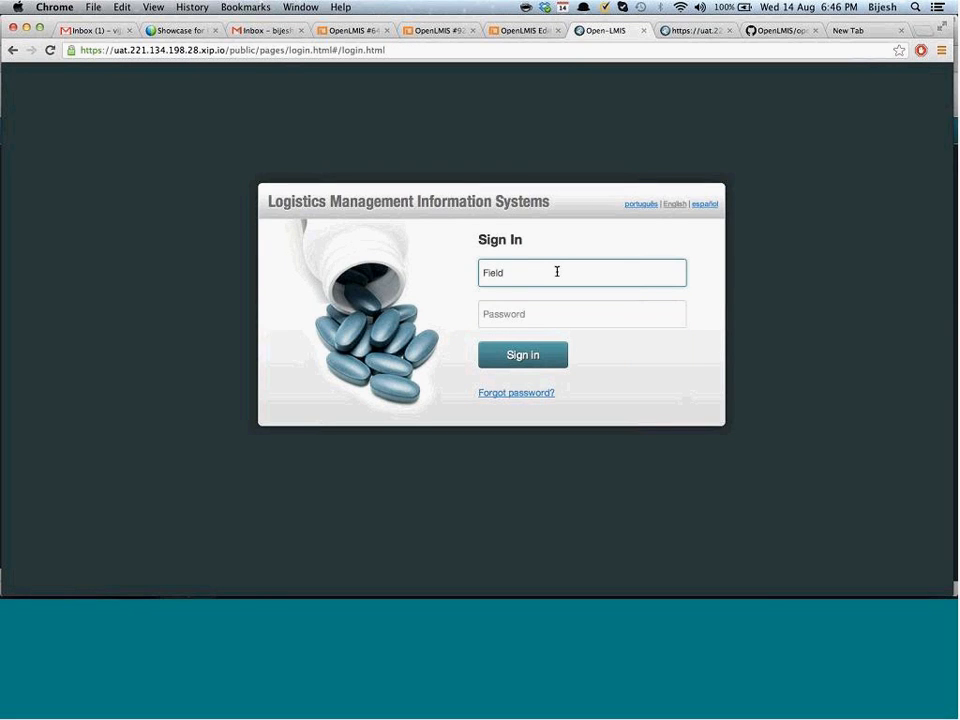
type("Coordinator")
key("Tab")
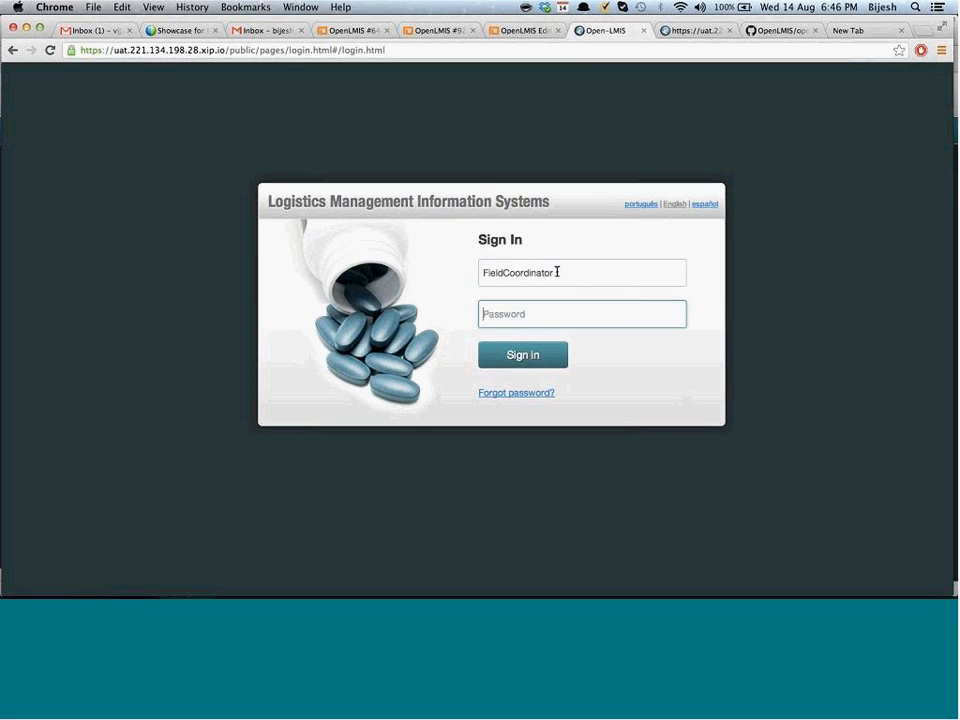
type("Admin123")
key("Return")
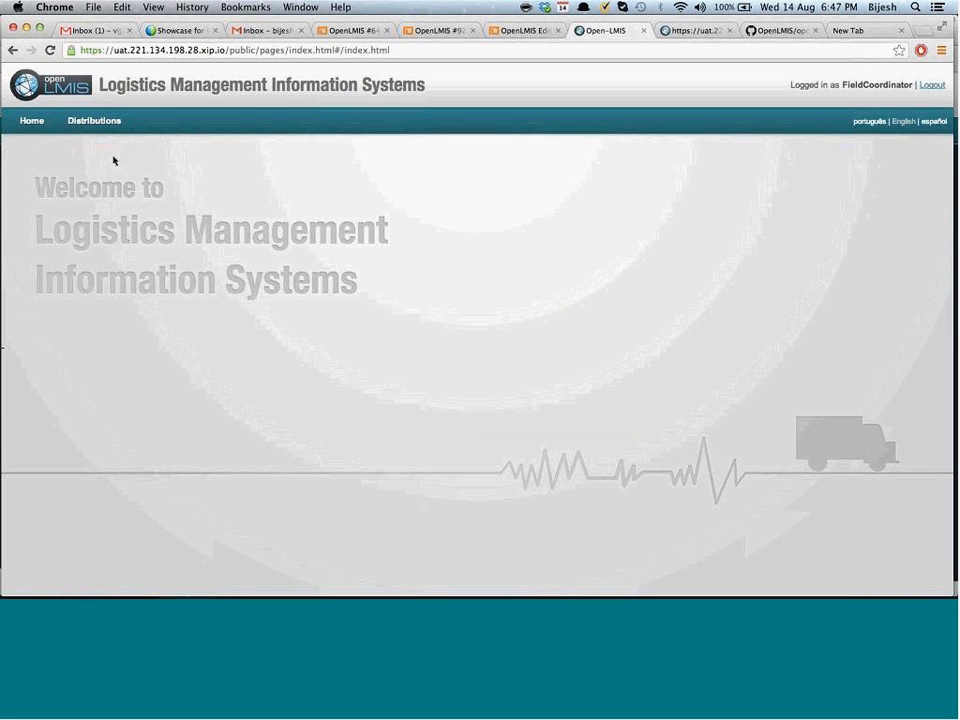
mouse_move(100, 123)
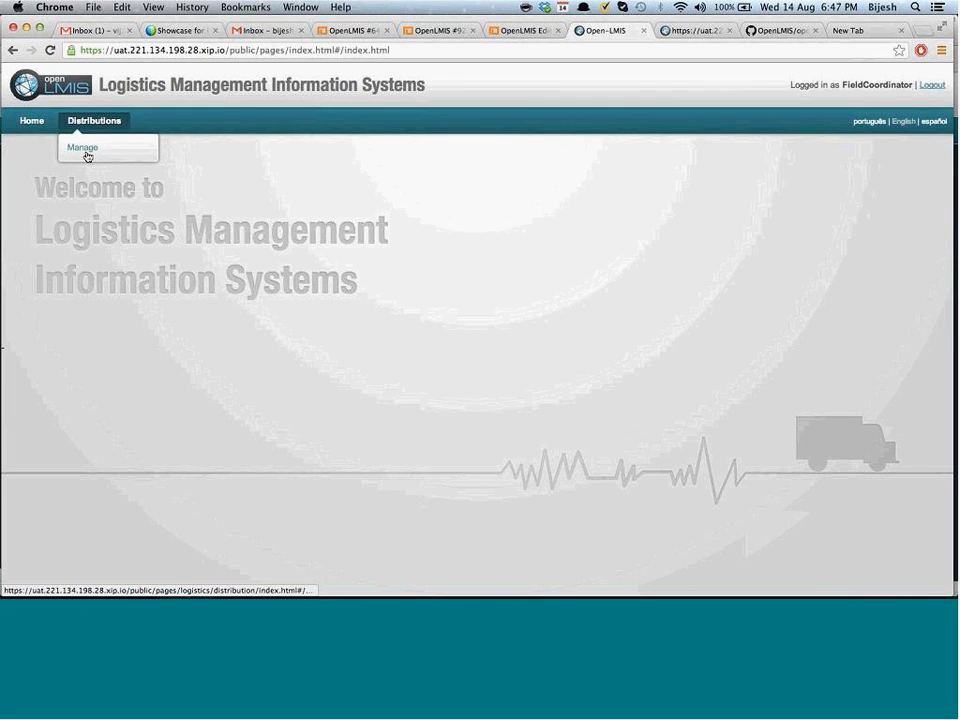
On Manage a Distribution, select zone Sul Province, program VACCINES and period Jan2013
left_click(85, 150)
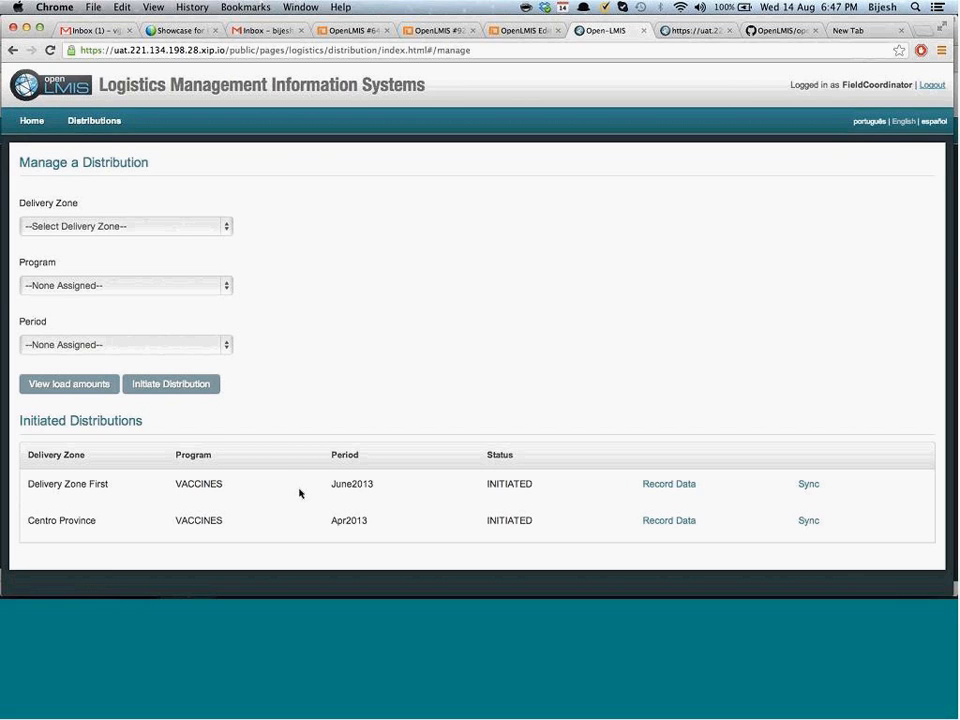
left_click(165, 230)
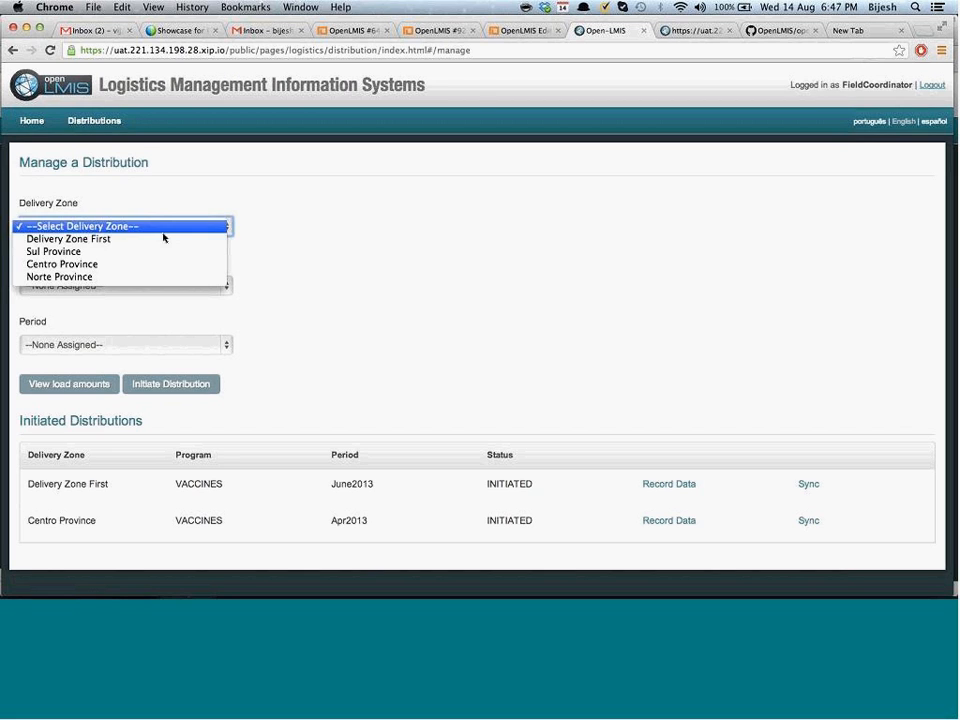
left_click(139, 252)
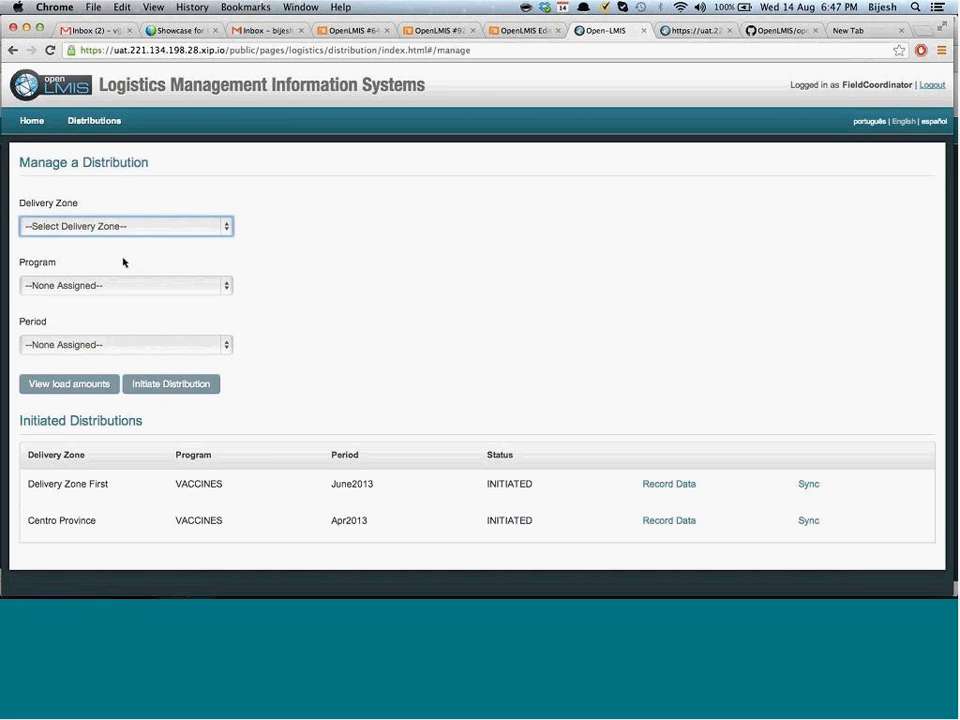
left_click(110, 284)
left_click(94, 300)
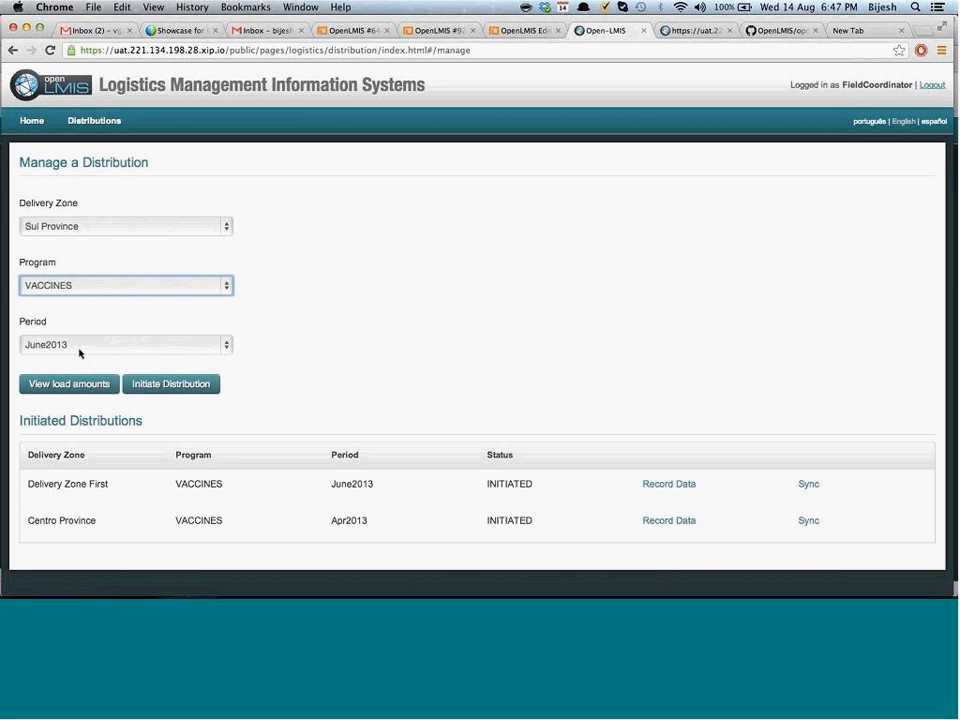
left_click(116, 346)
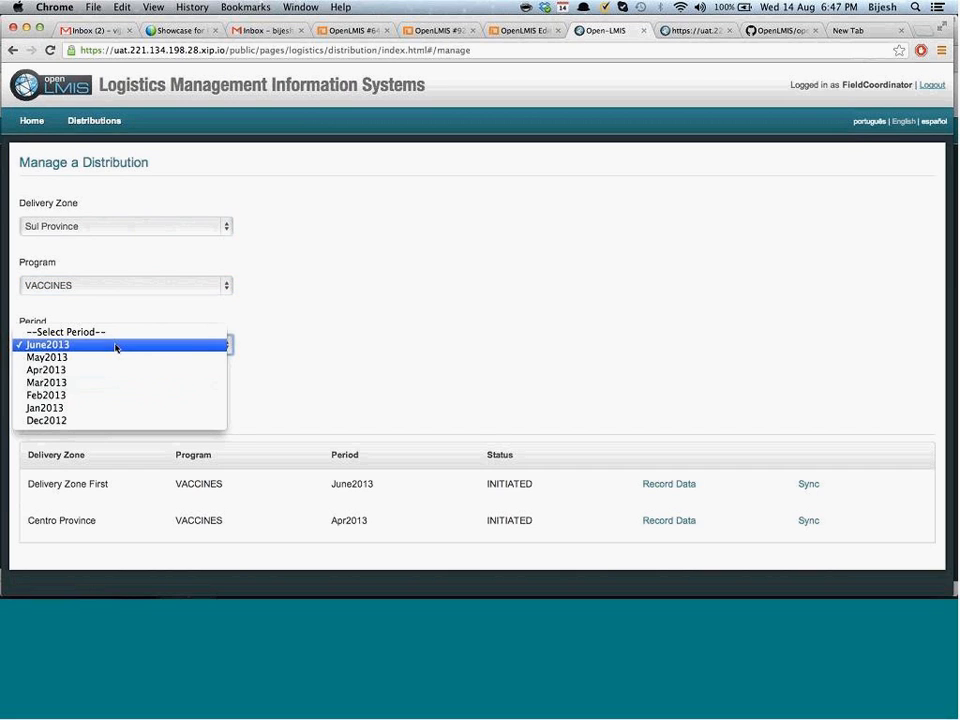
left_click(89, 408)
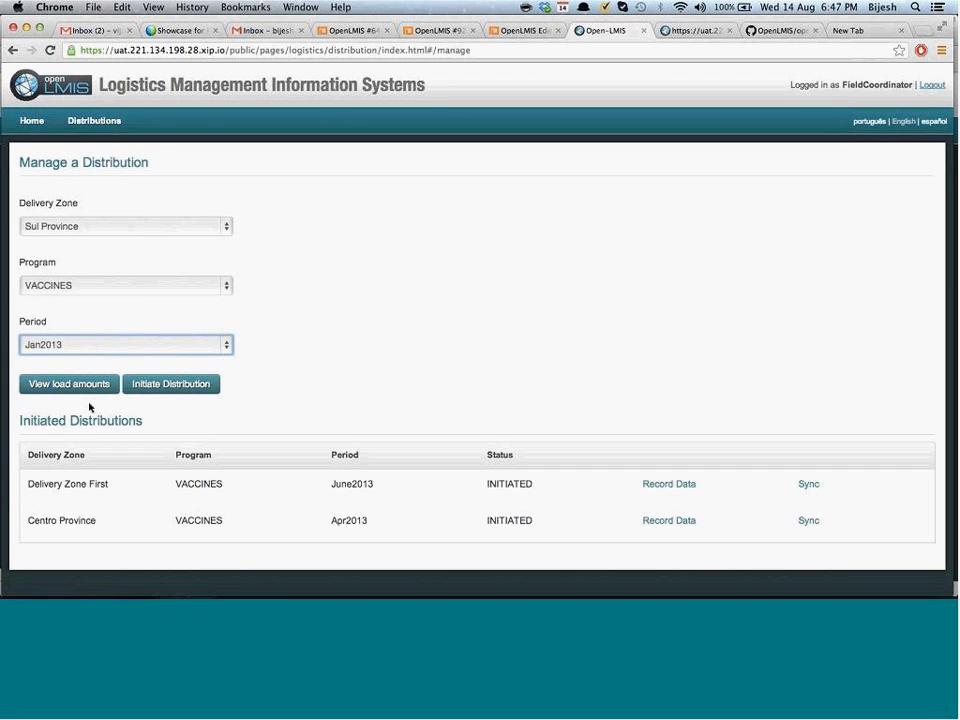
Initiate the Sul Province VACCINES Jan2013 distribution, then re-initiate it to confirm it's cached
left_click(173, 388)
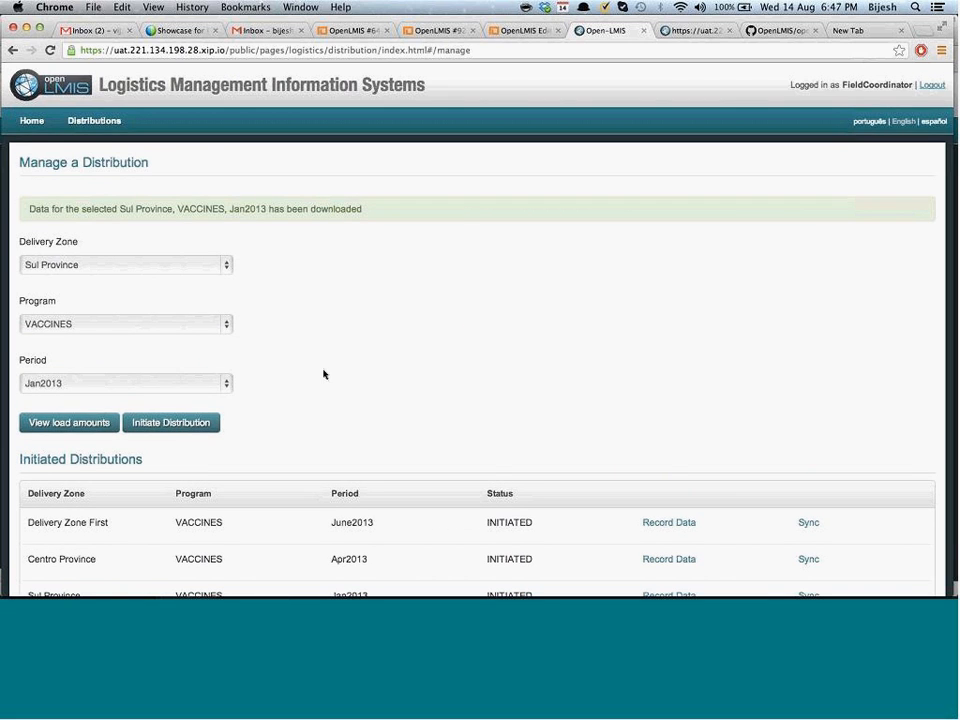
scroll(323, 374, "down", 2)
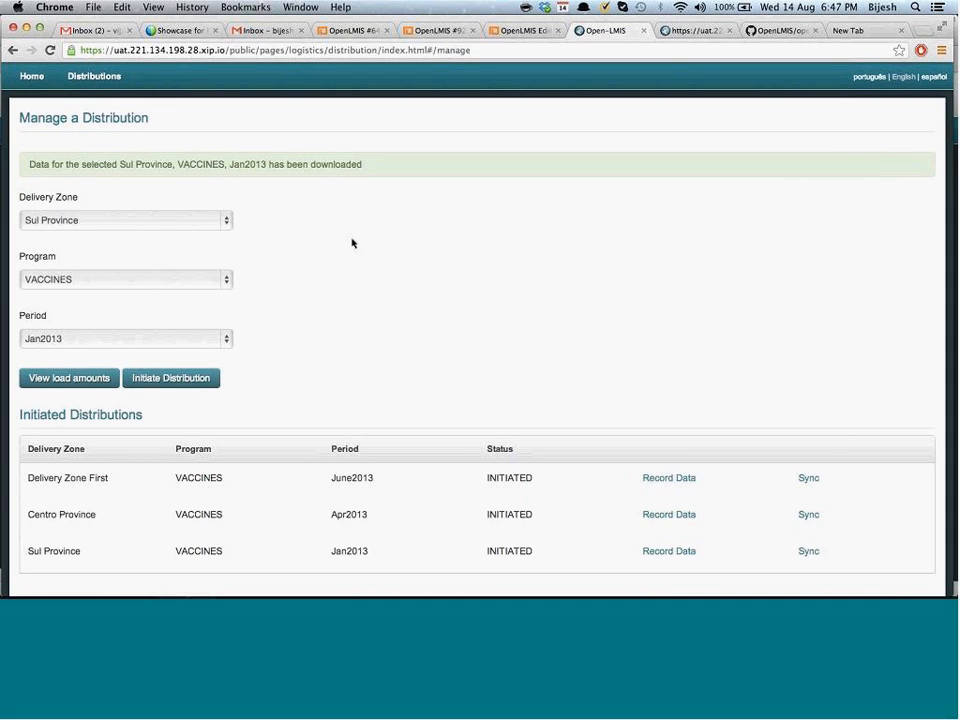
double_click(332, 161)
scroll(356, 300, "down", 1)
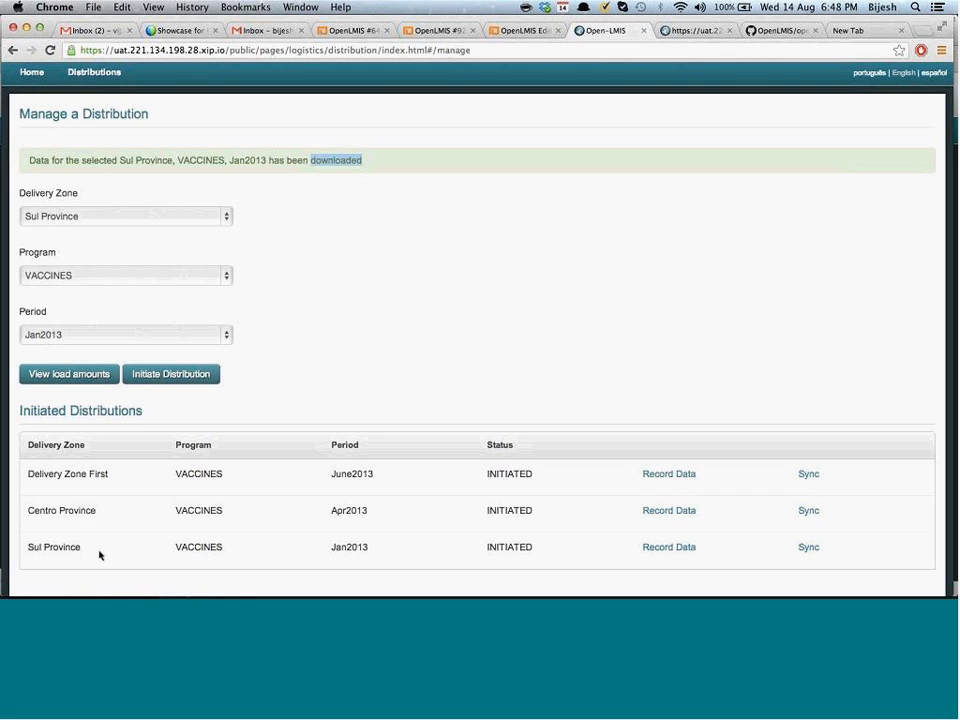
triple_click(363, 551)
left_click(363, 551)
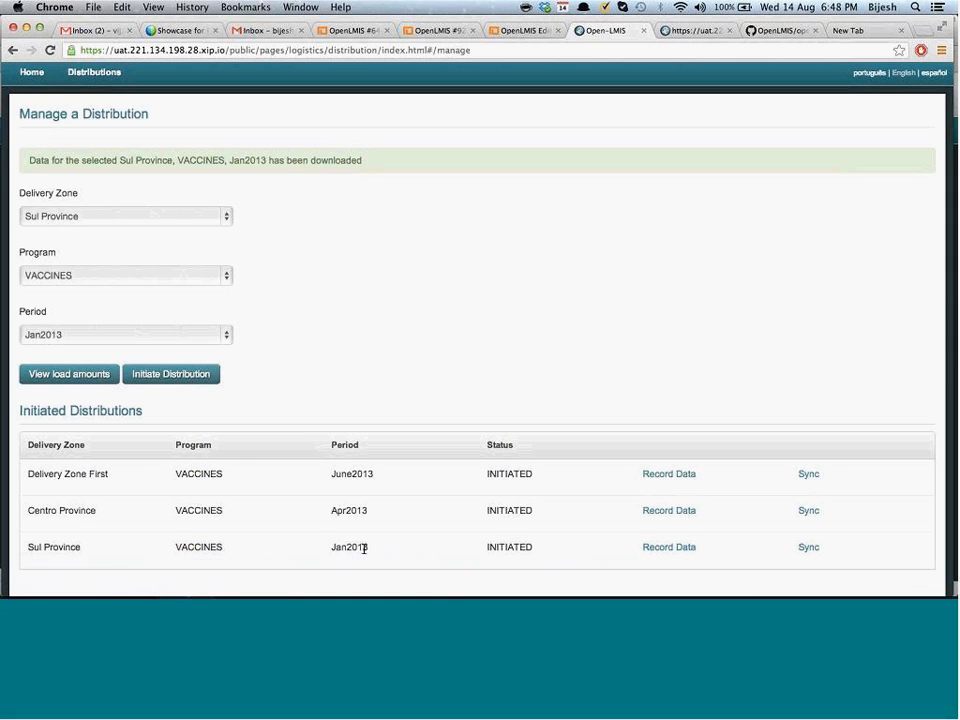
left_click(175, 376)
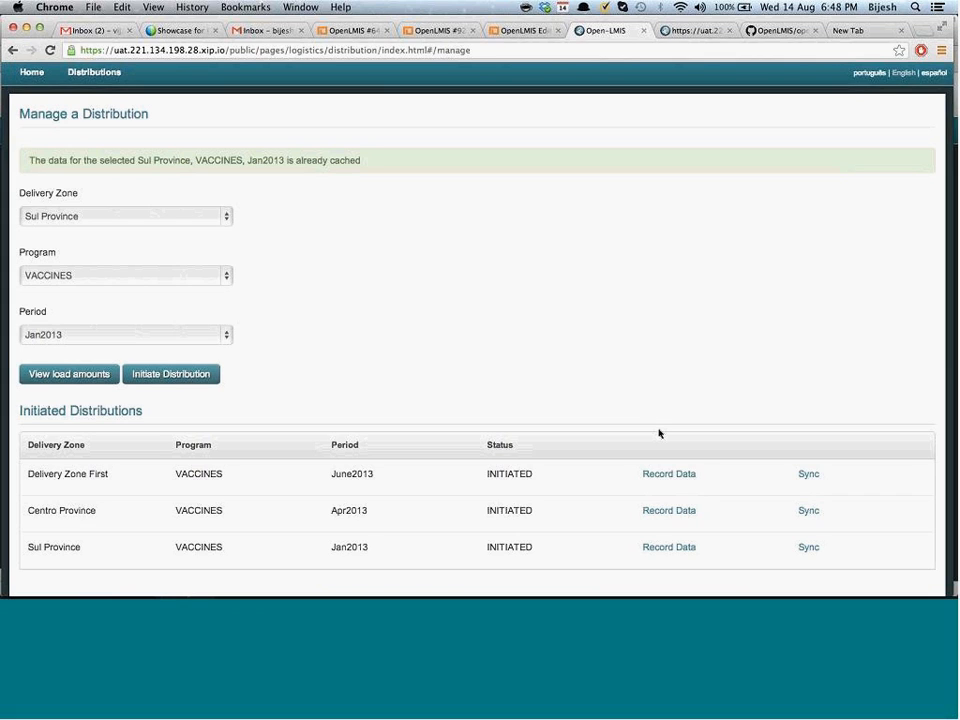
Start recording data for Sul Province and select Facility14A, highlighting its Jan2013 period
left_click(669, 548)
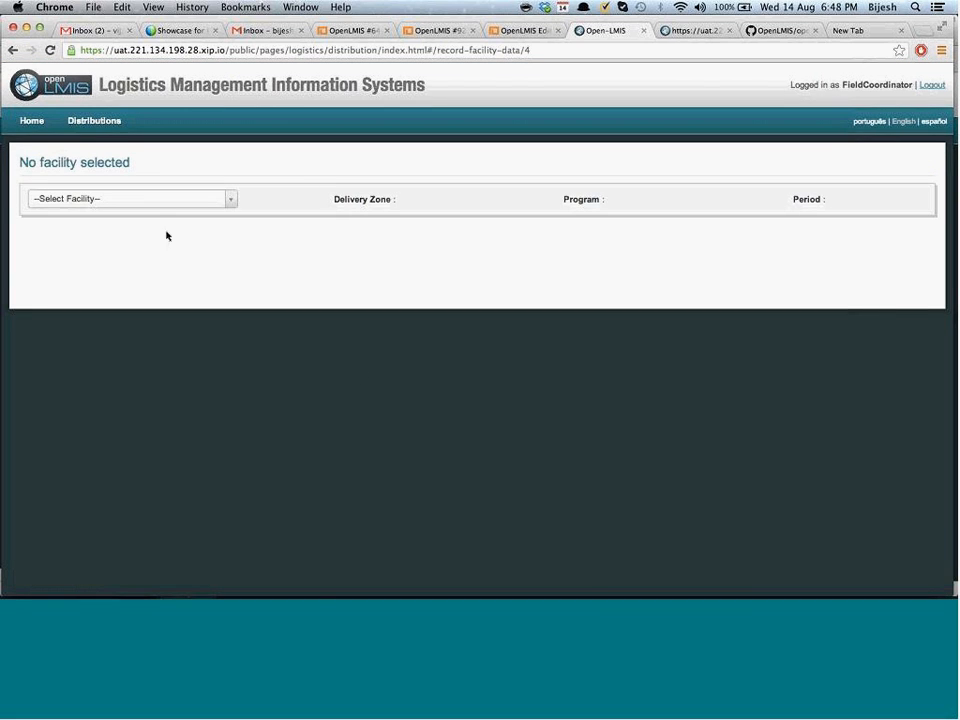
left_click(146, 208)
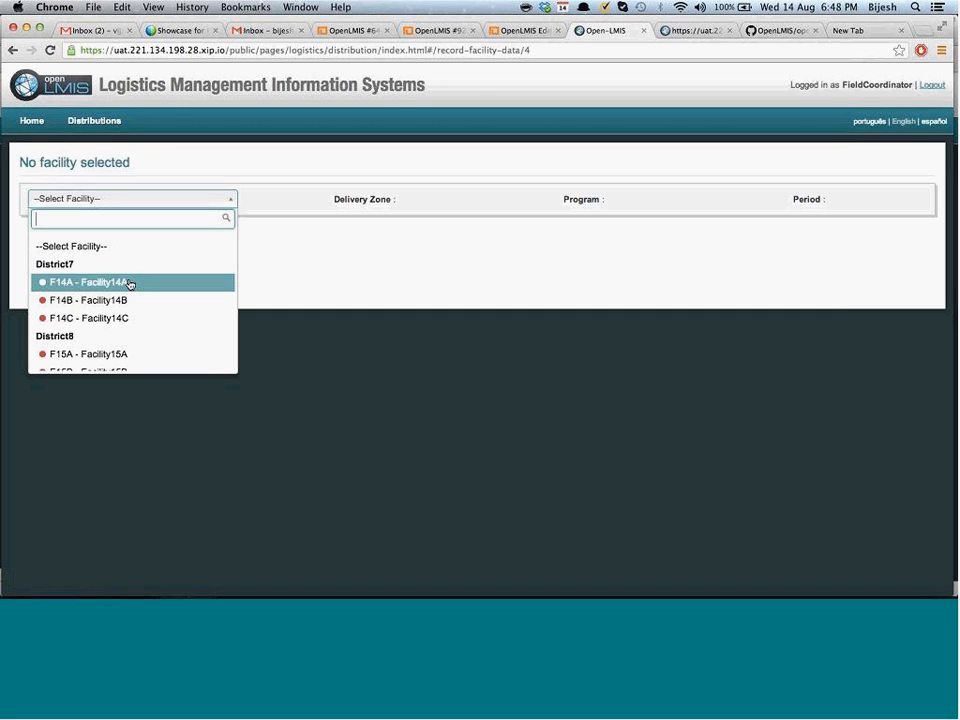
scroll(128, 284, "down", 1)
scroll(128, 284, "up", 1)
left_click(128, 283)
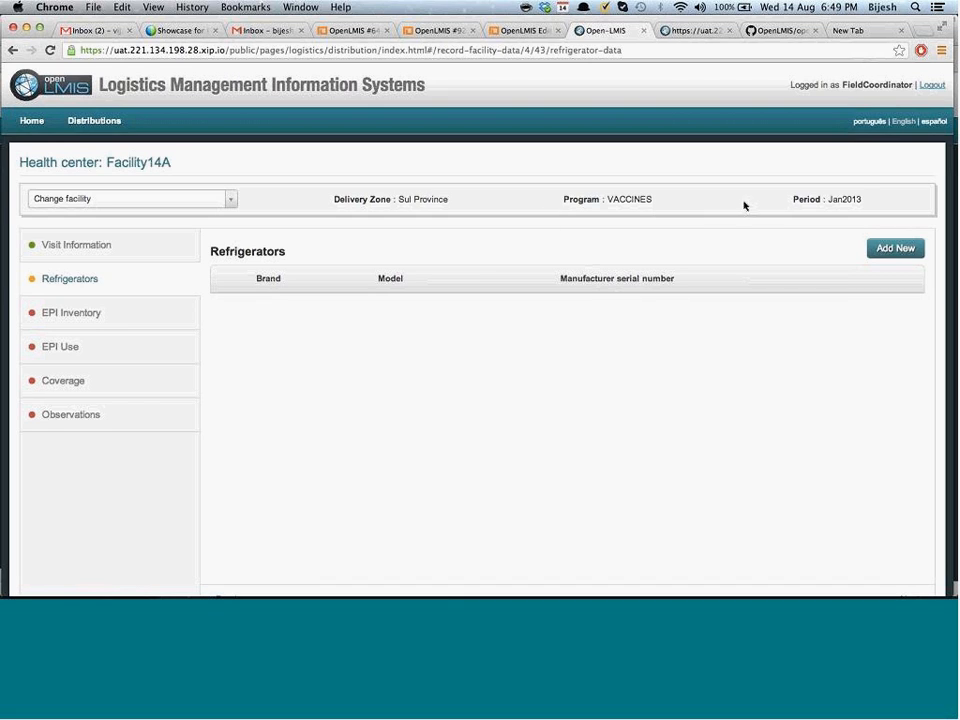
double_click(853, 198)
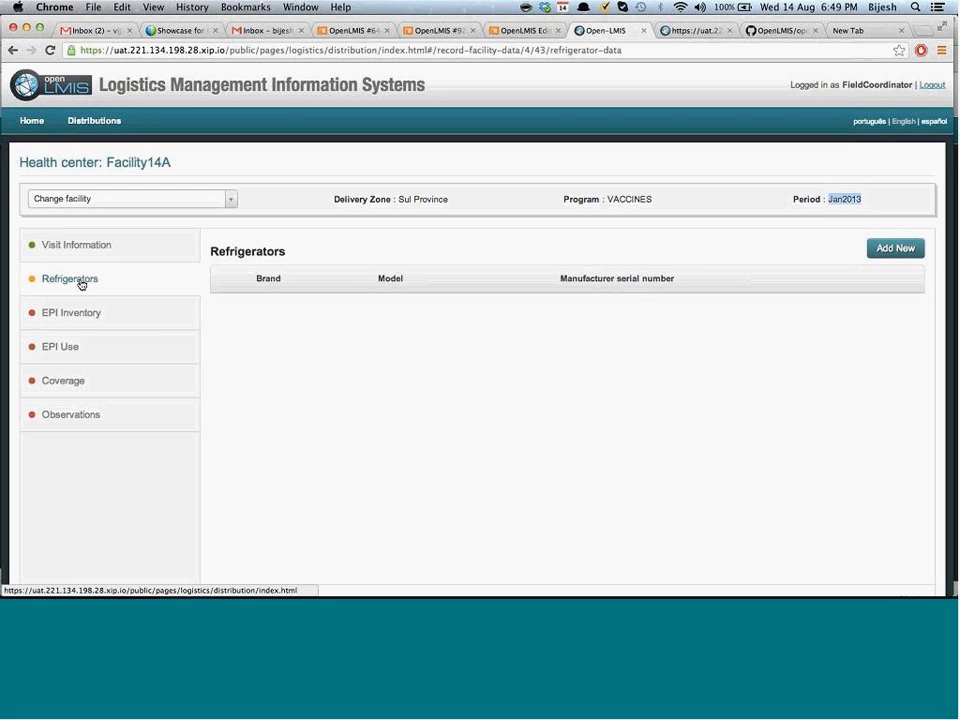
Change the recorded facility to Facility14B, then to Facility16A
left_click(139, 199)
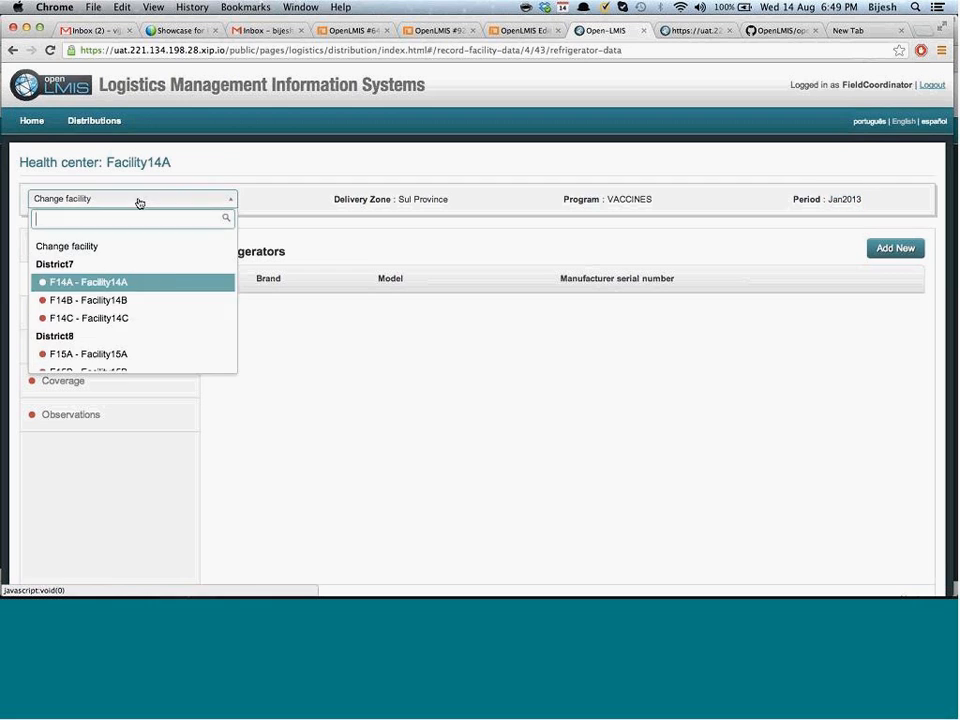
left_click(130, 301)
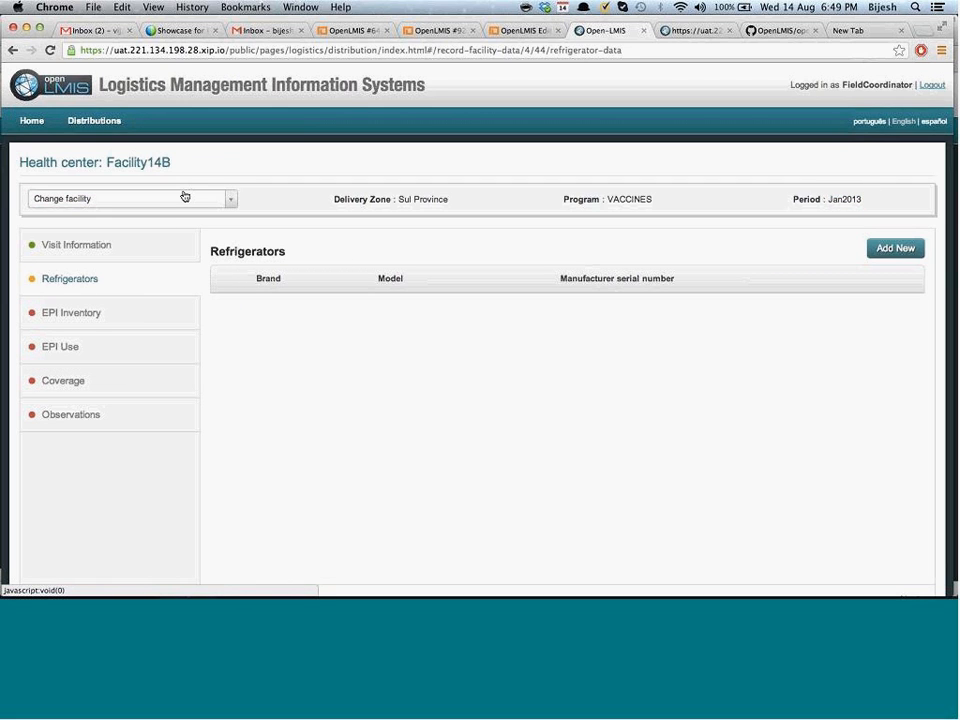
left_click(155, 202)
scroll(122, 355, "down", 2)
scroll(122, 355, "down", 3)
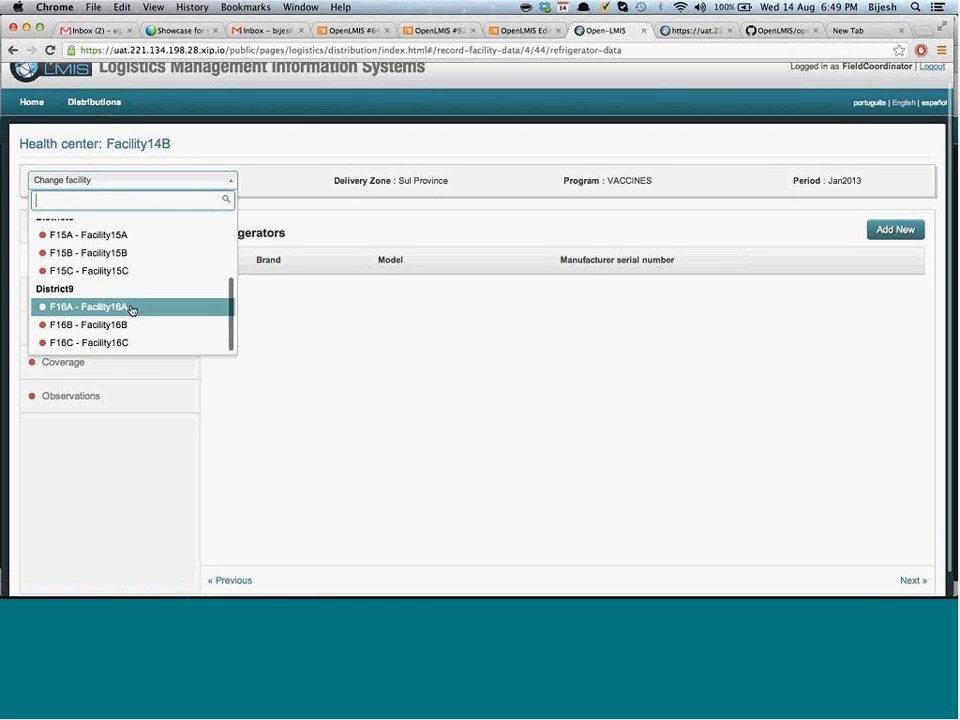
left_click(133, 309)
left_click(161, 207)
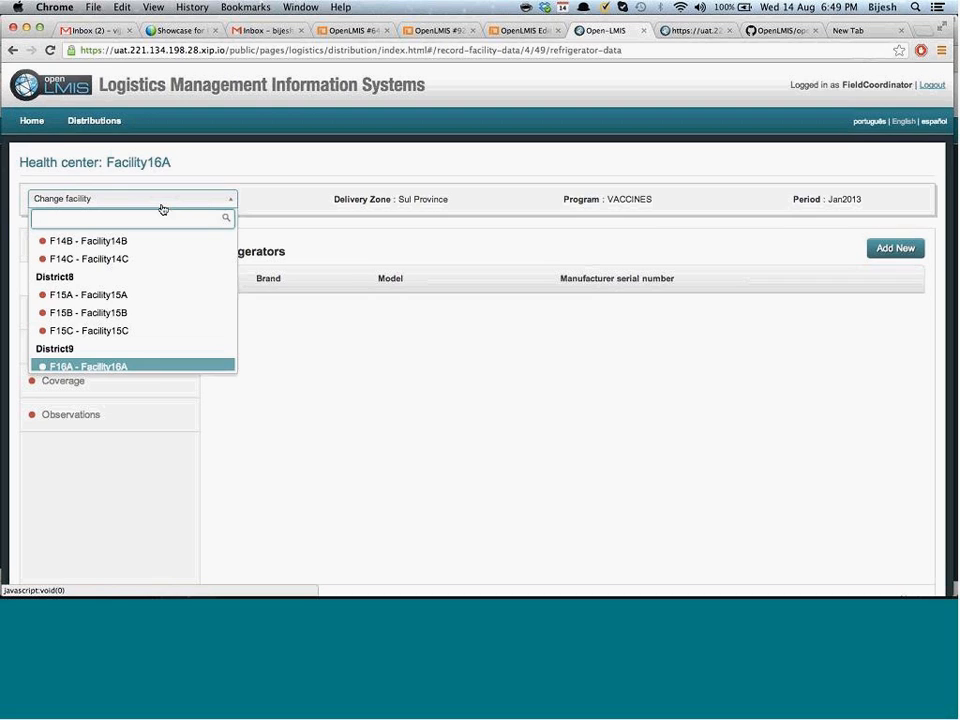
left_click(346, 281)
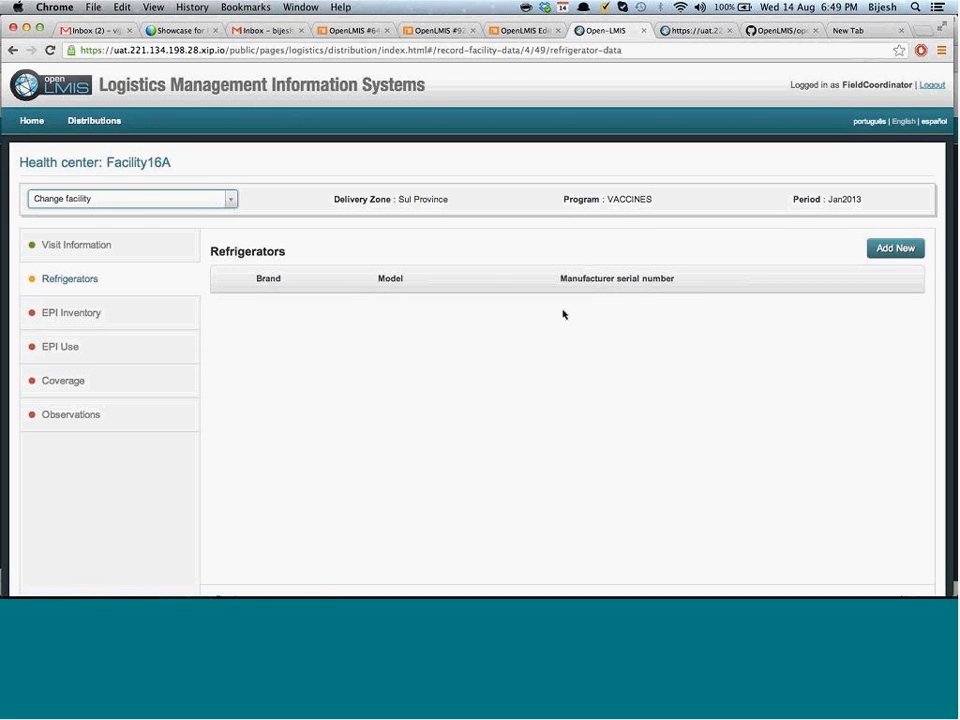
mouse_move(94, 121)
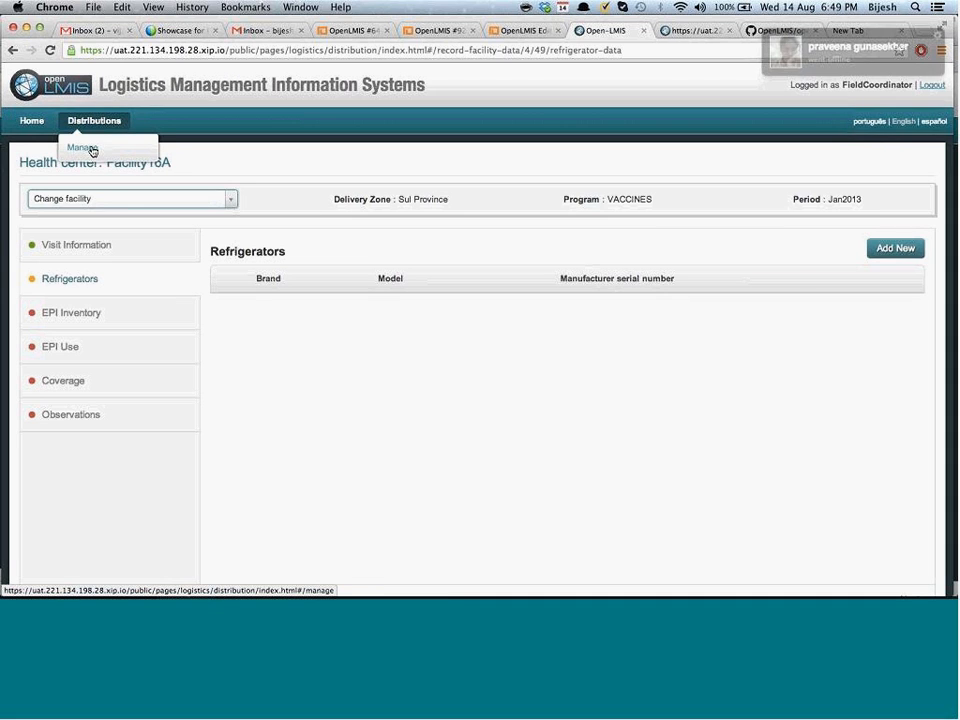
Go back to Manage a Distribution, copy the site address, and switch to Firefox
left_click(92, 150)
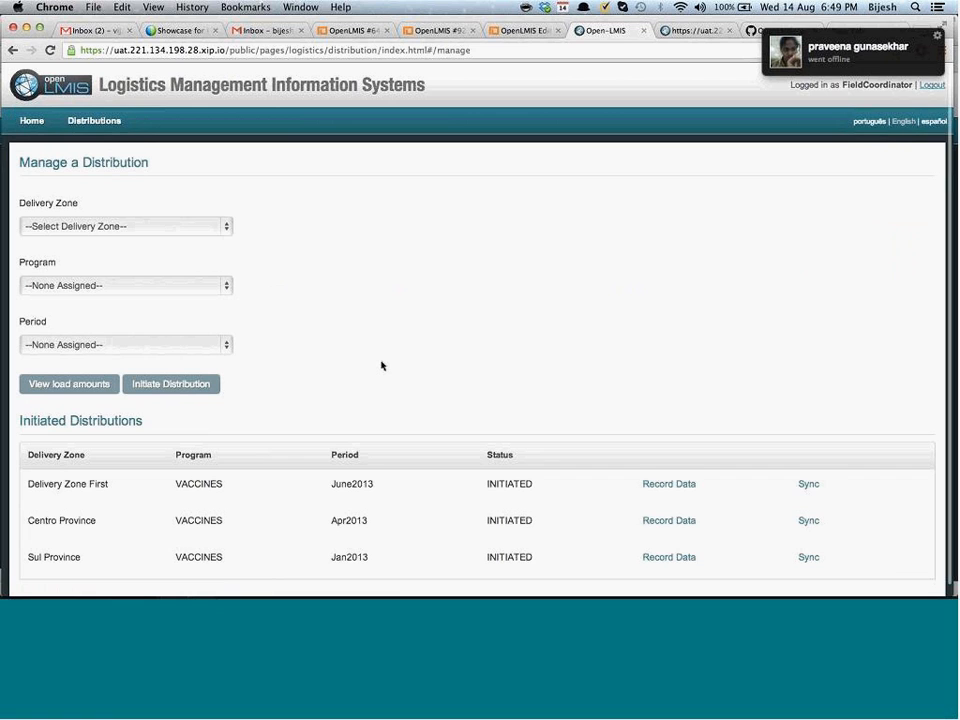
scroll(381, 366, "down", 1)
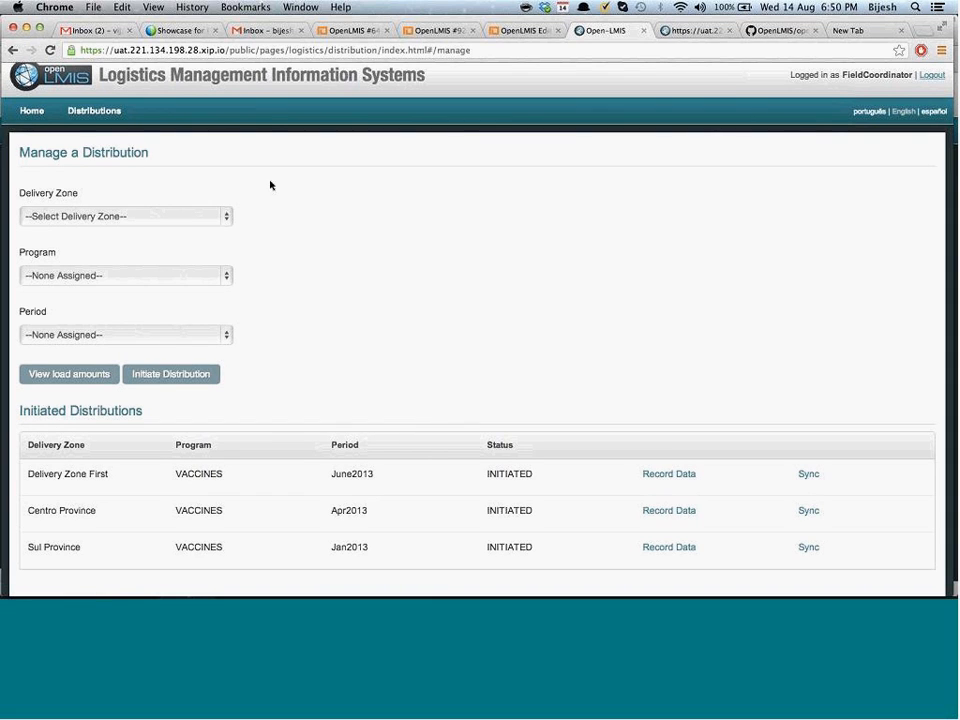
left_click_drag(224, 50, 40, 30)
key("super+c")
key("super+Tab")
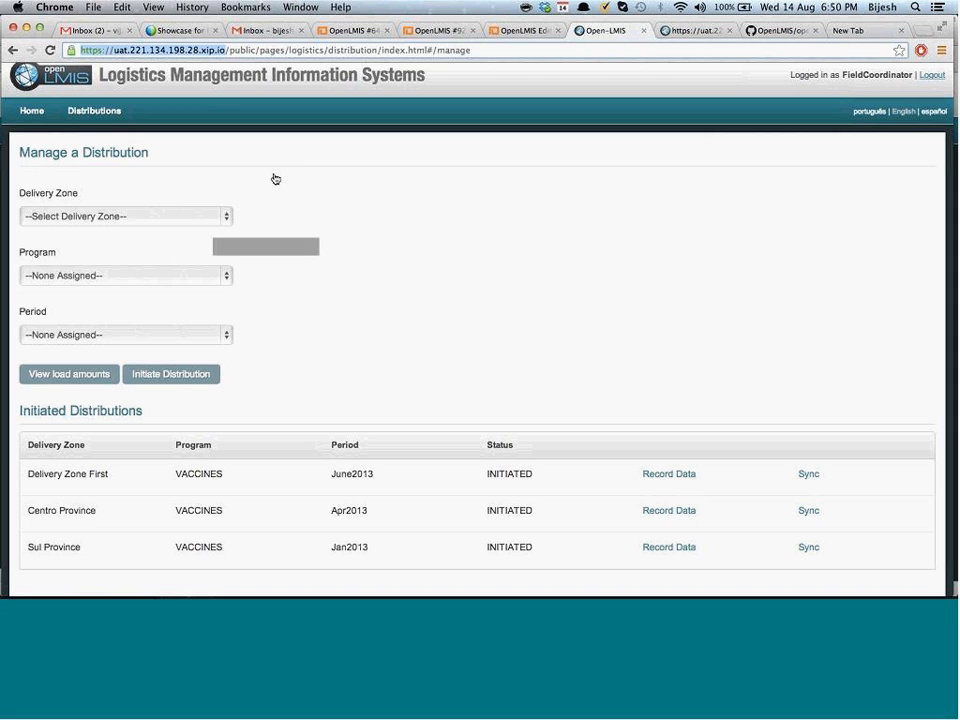
key("Tab")
key("Tab")
key("Tab")
key("Tab")
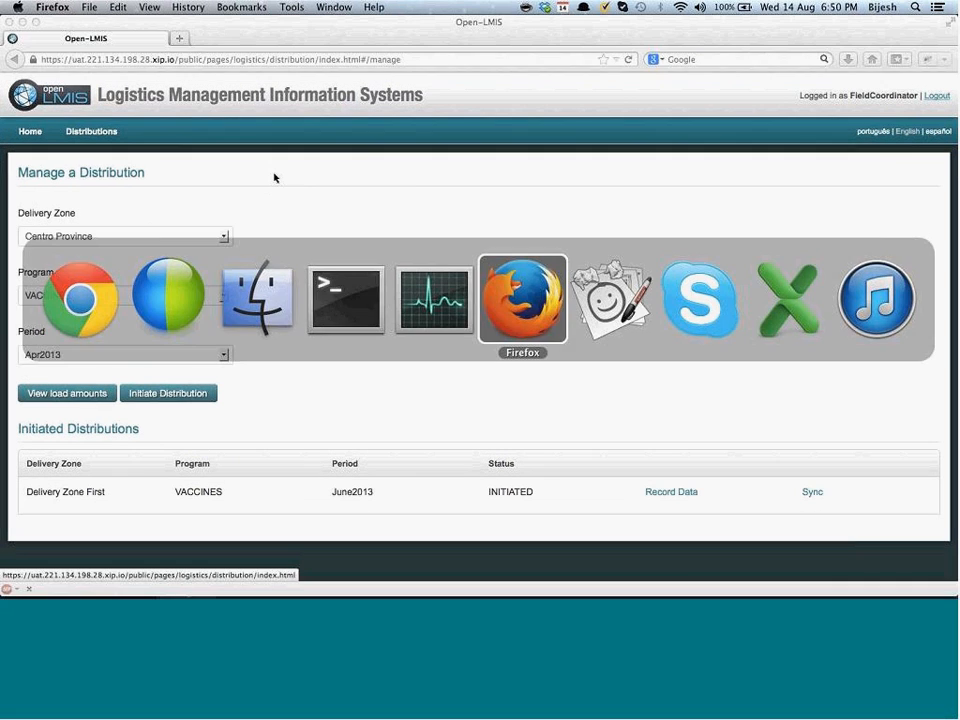
Load the copied OpenLMIS site address in Firefox
key("super+l")
key("super+v")
key("Return")
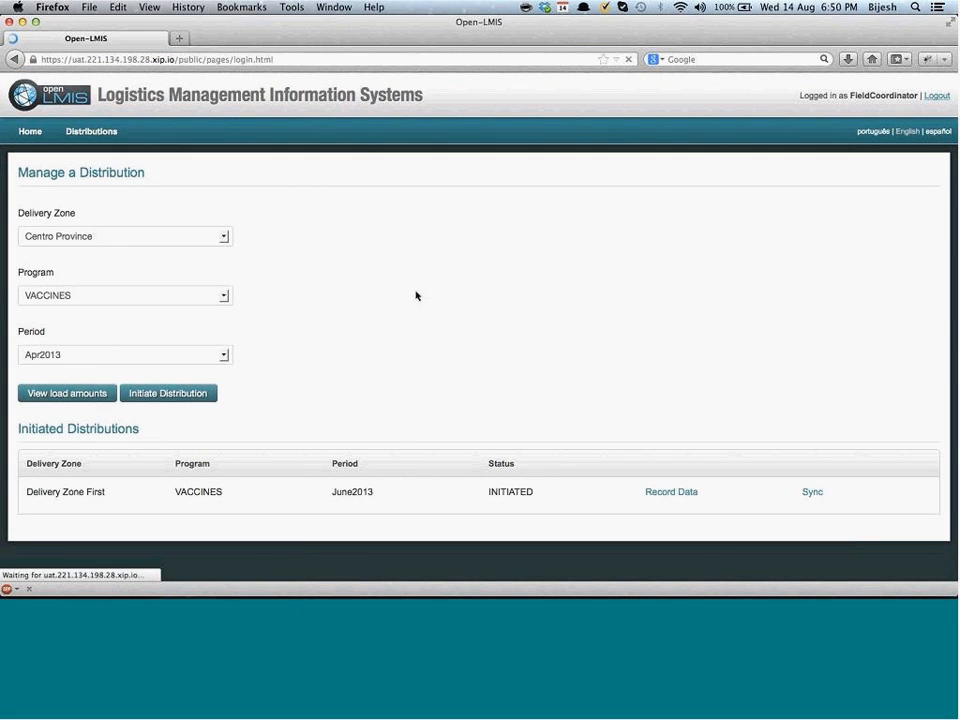
Sign in as the field coordinator user and dismiss the remember-password prompt
left_click(580, 278)
type("F")
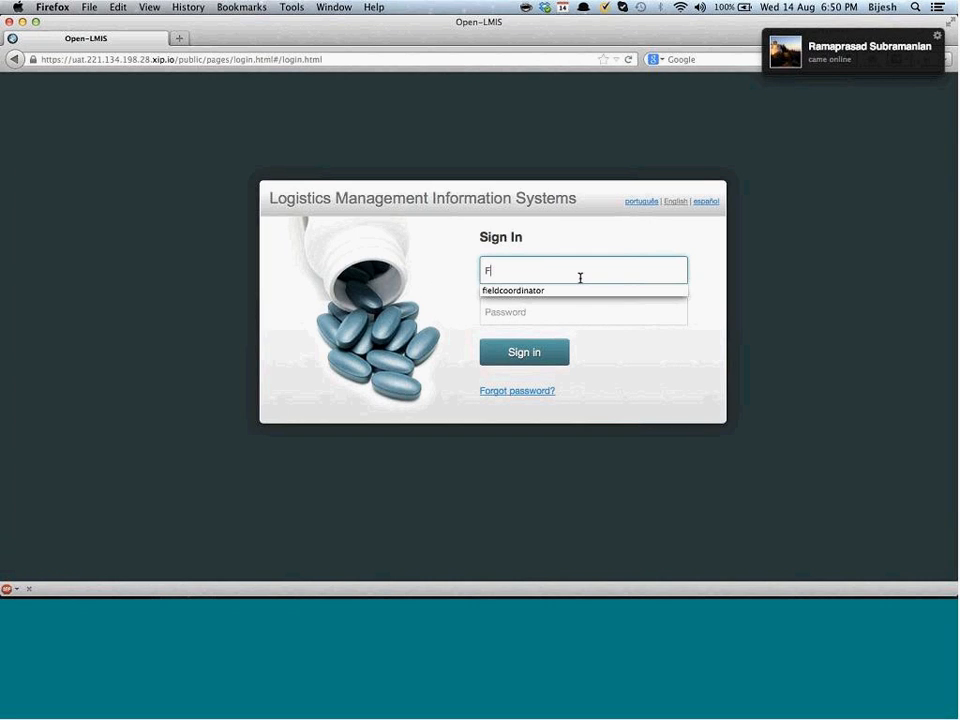
type("ieldCoordinator")
key("Tab")
type("•••")
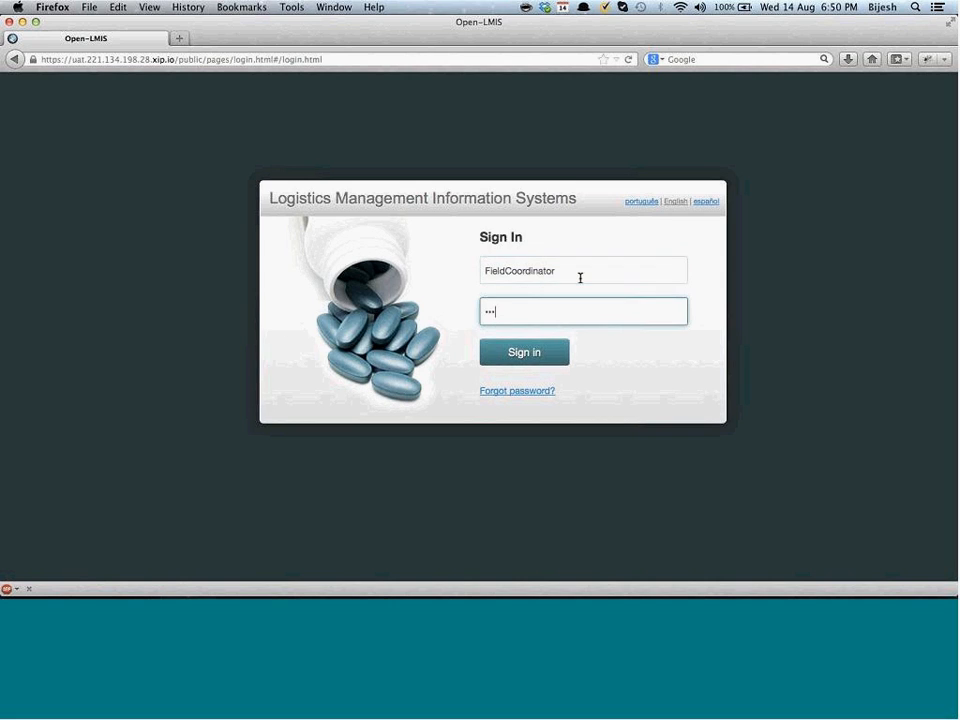
key("BackSpace")
key("BackSpace")
key("BackSpace")
type("•••••••")
key("Return")
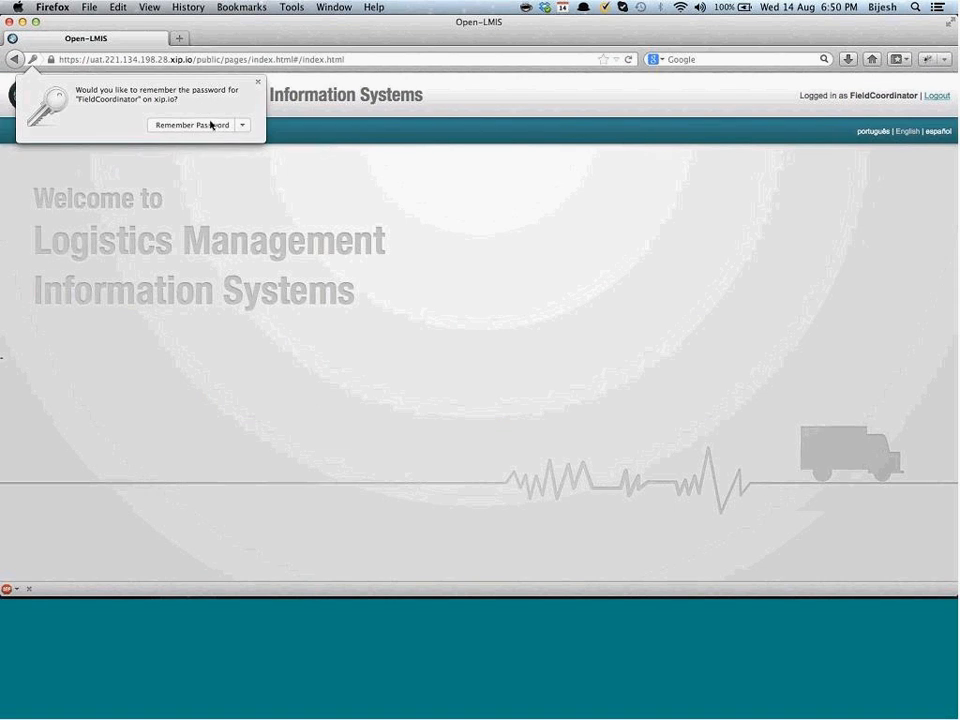
left_click(210, 124)
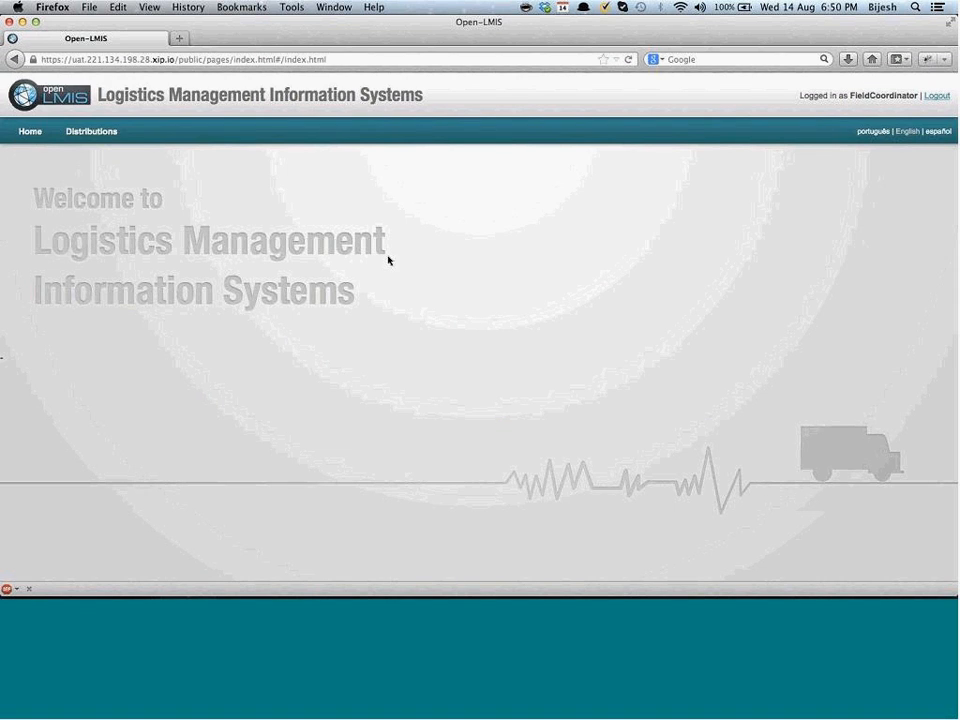
Open Manage a Distribution in Firefox, then return to Chrome
mouse_move(92, 132)
left_click(96, 162)
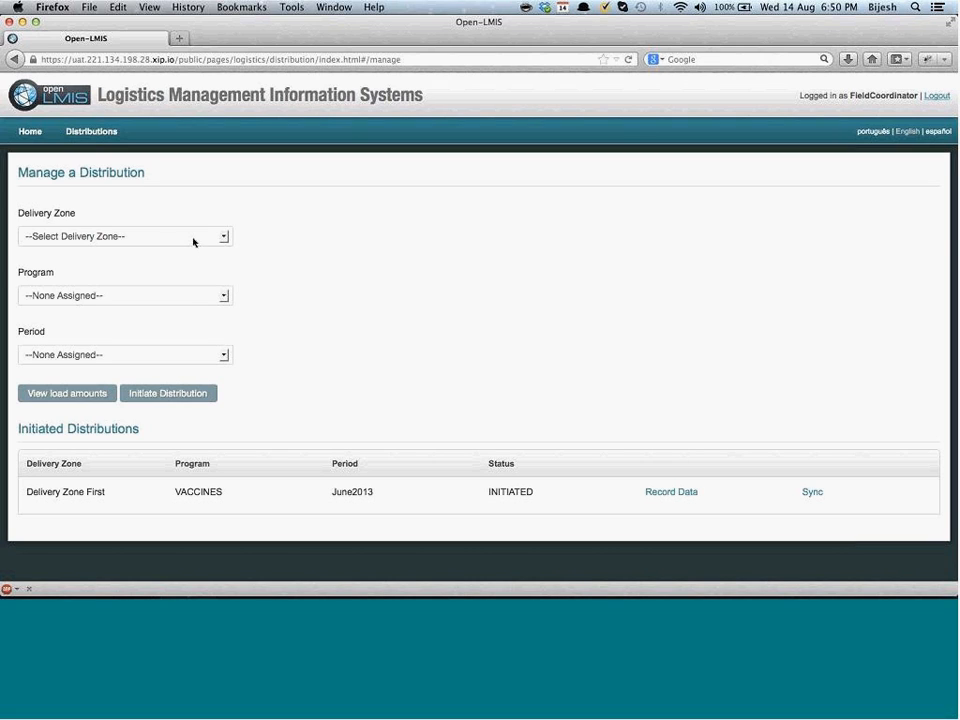
key("super+Tab")
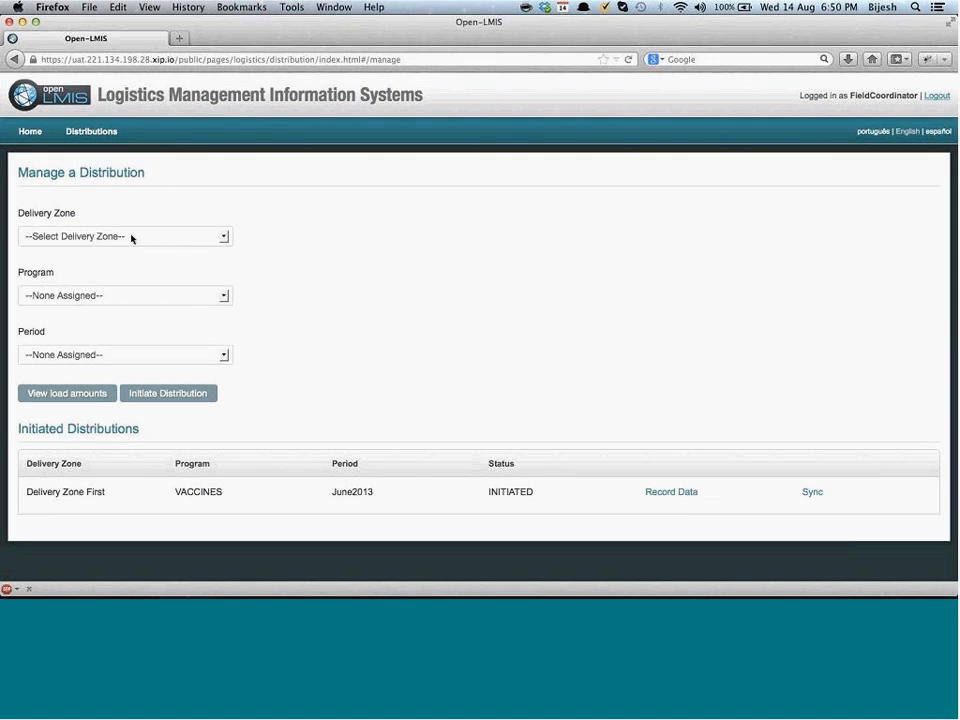
Choose Sul Province, VACCINES and Jan2013, then initiate the distribution
left_click(128, 237)
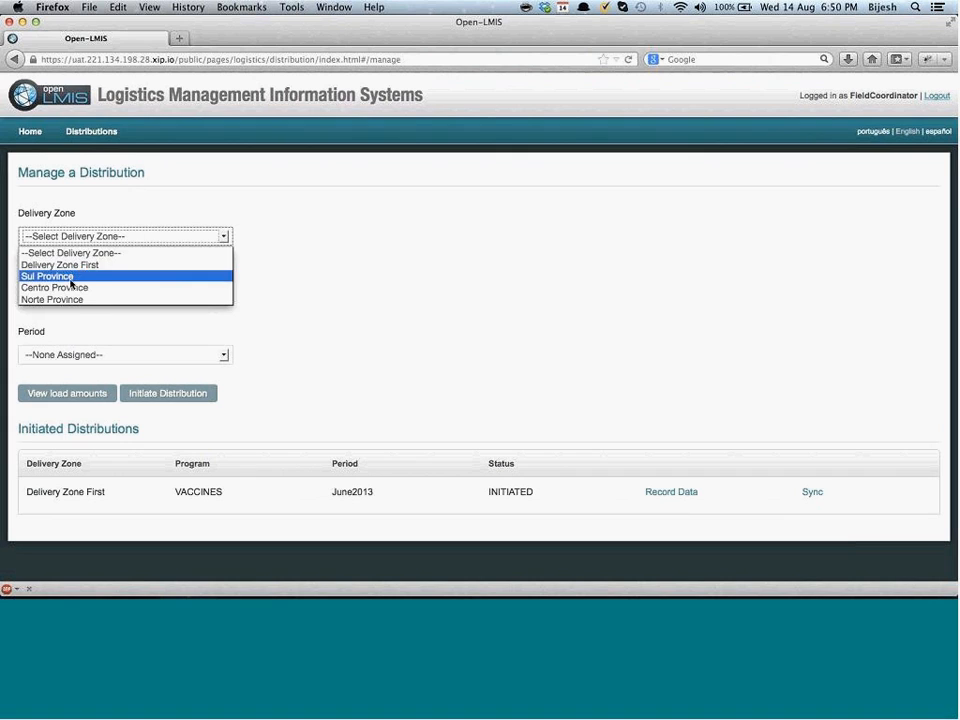
left_click(70, 279)
left_click(94, 297)
left_click(80, 323)
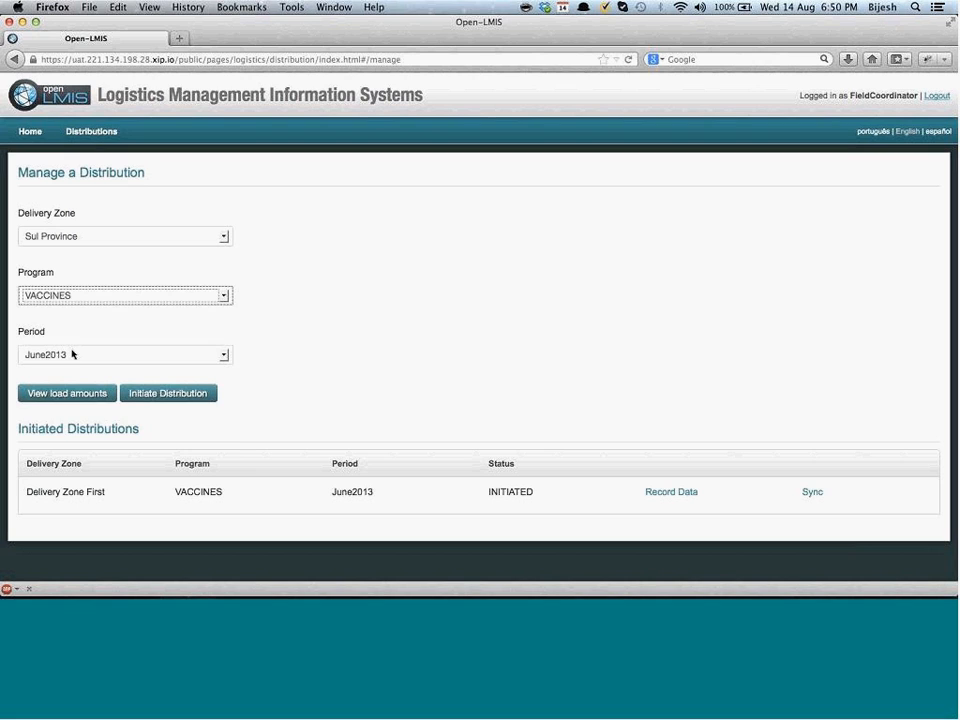
left_click(72, 354)
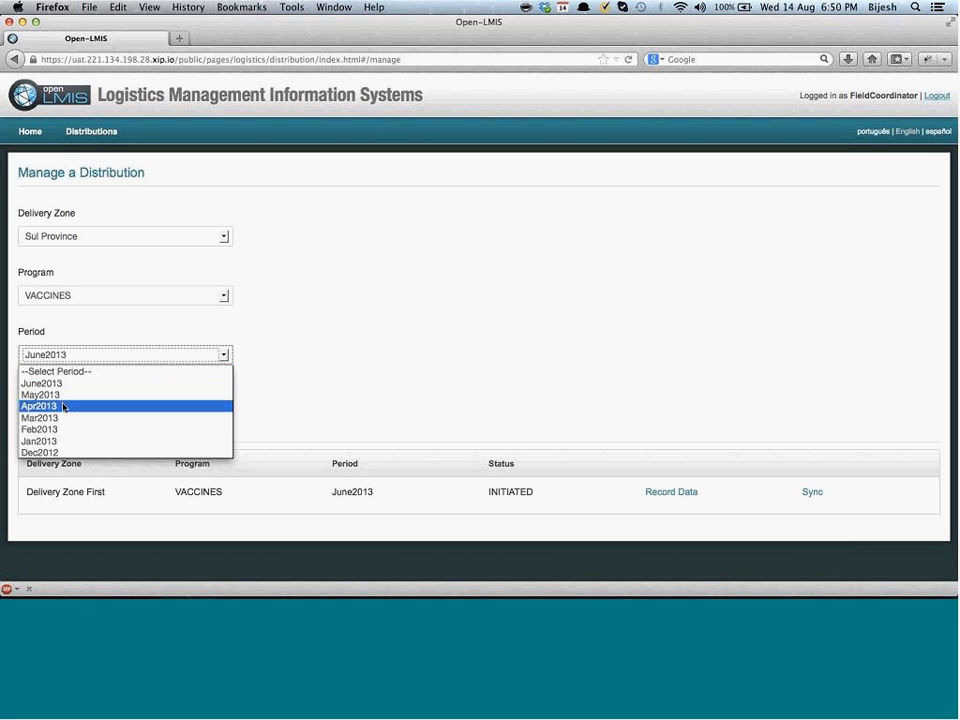
left_click(58, 442)
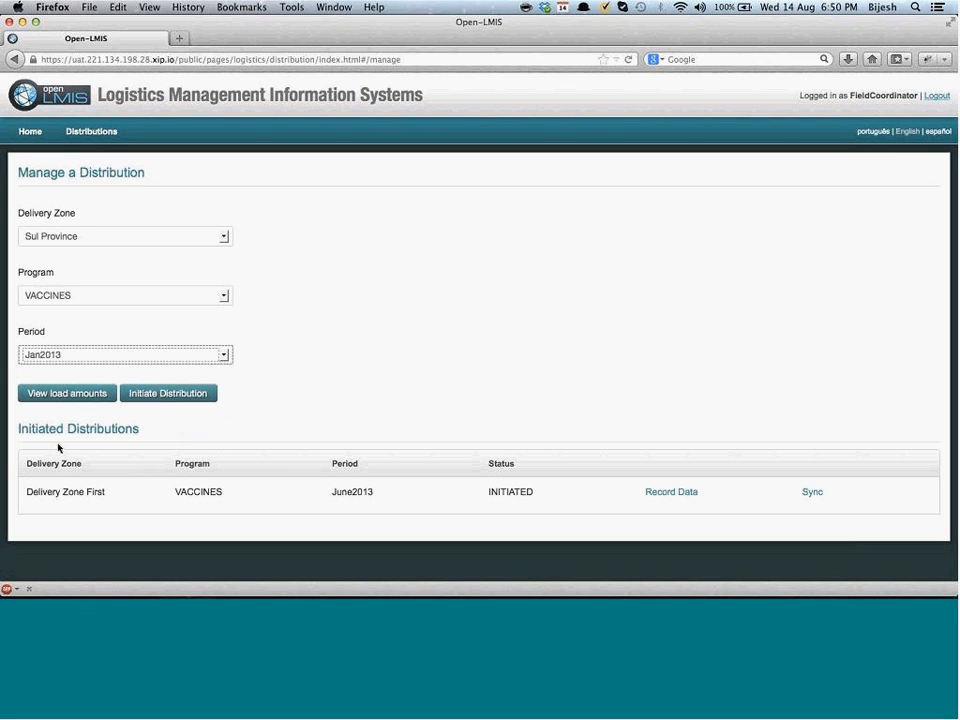
left_click(178, 393)
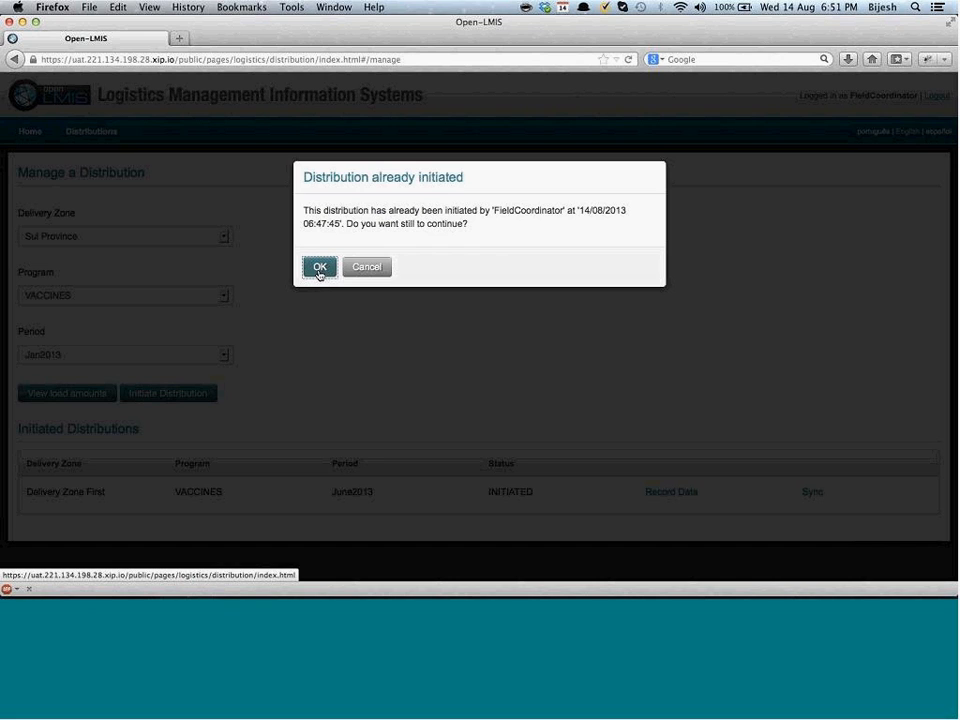
Accept the already-initiated warning and open Record Data for the Sul Province row
left_click(319, 267)
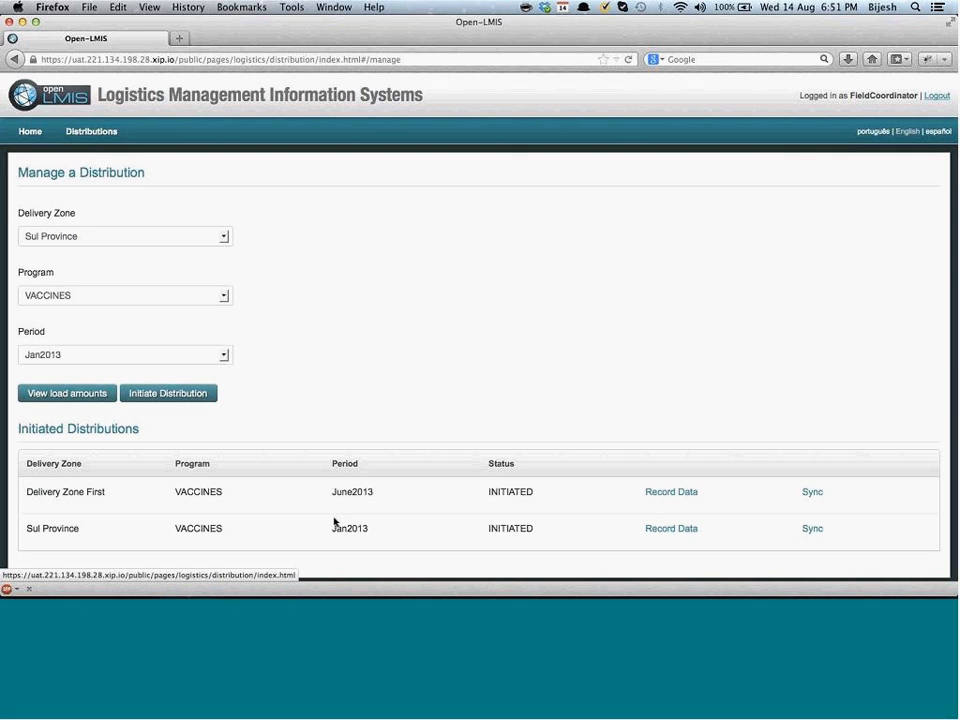
left_click(663, 530)
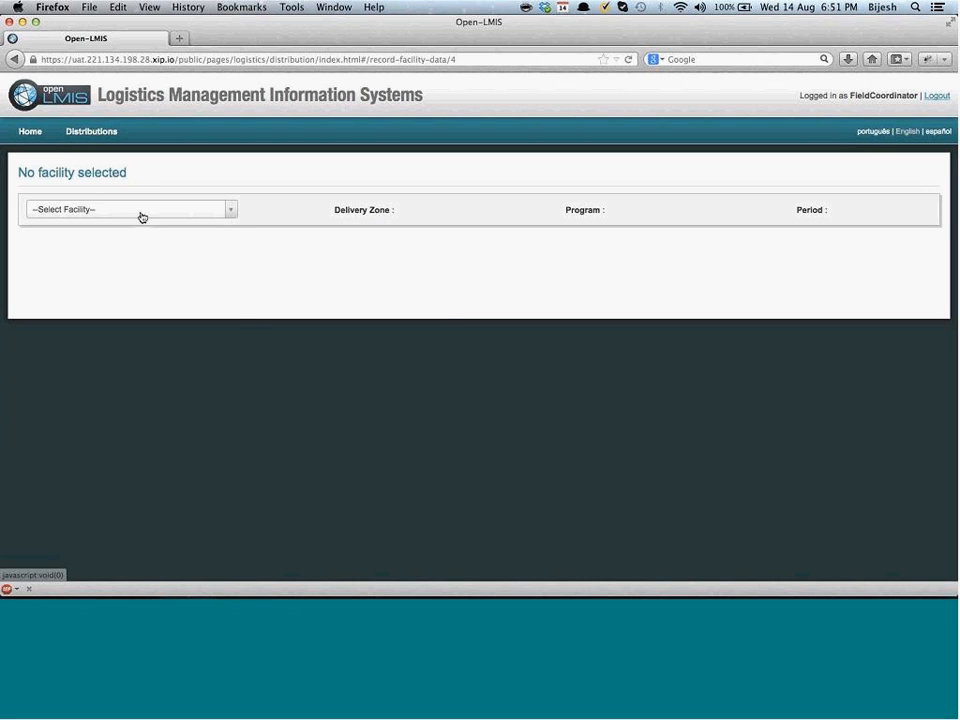
Select Facility14A for recording, then change the facility to F15A - Facility15A
left_click(139, 213)
left_click(125, 294)
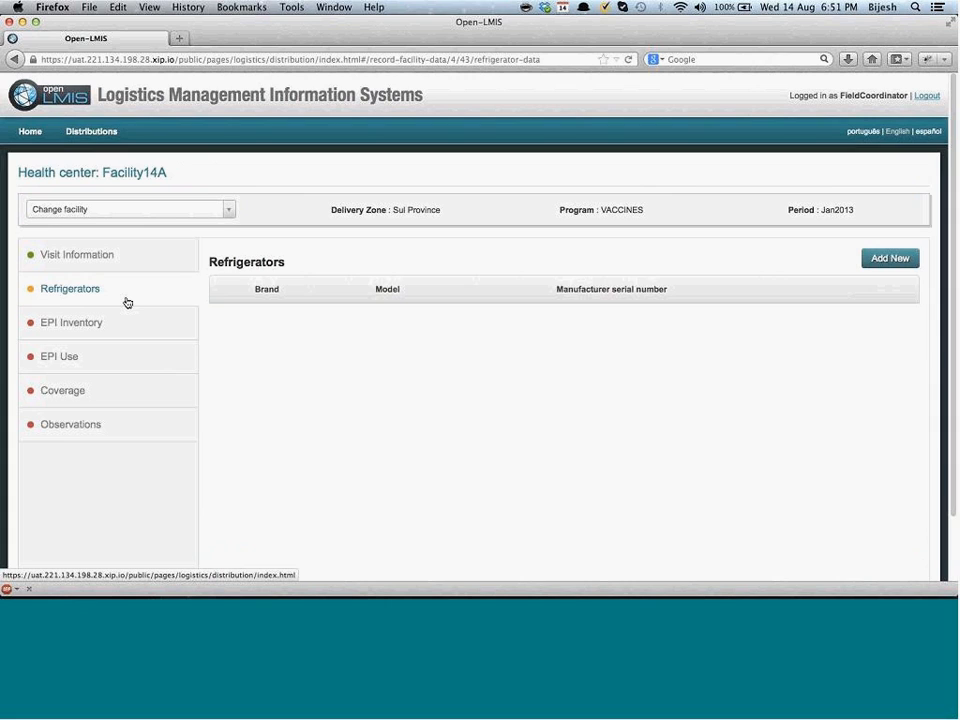
left_click(171, 208)
left_click(125, 360)
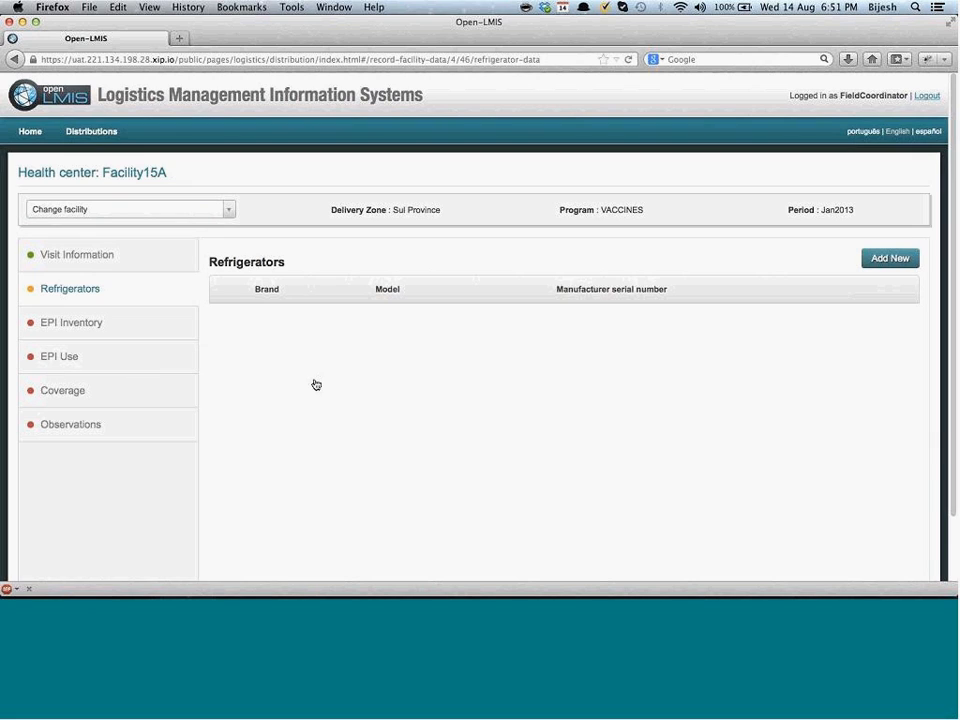
mouse_move(92, 131)
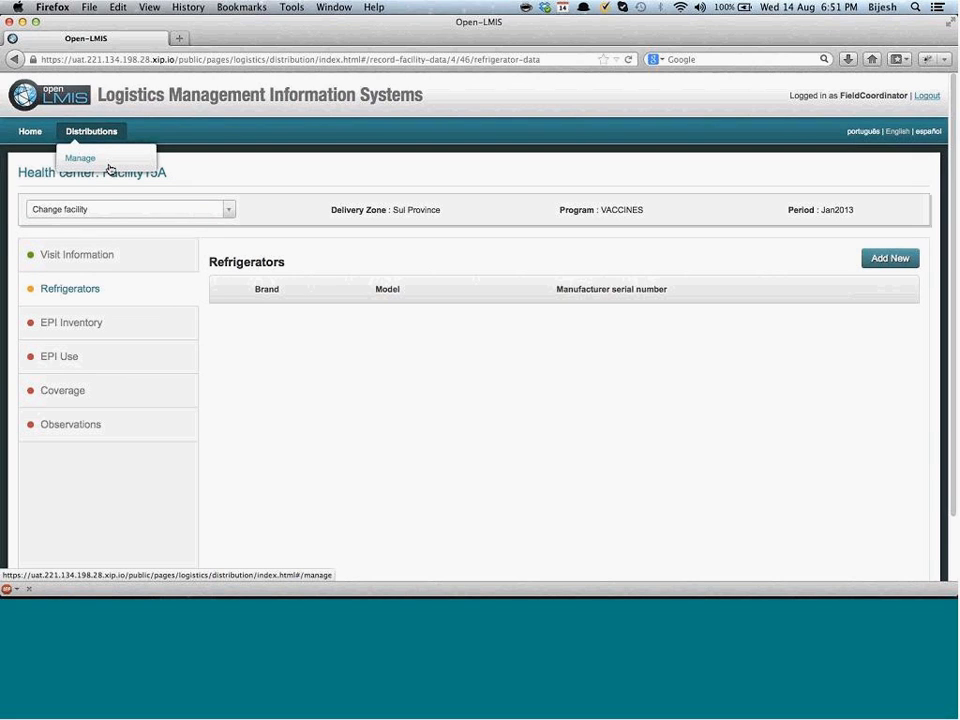
Go back to Manage distributions, log out of Firefox, and switch to Chrome
left_click(109, 167)
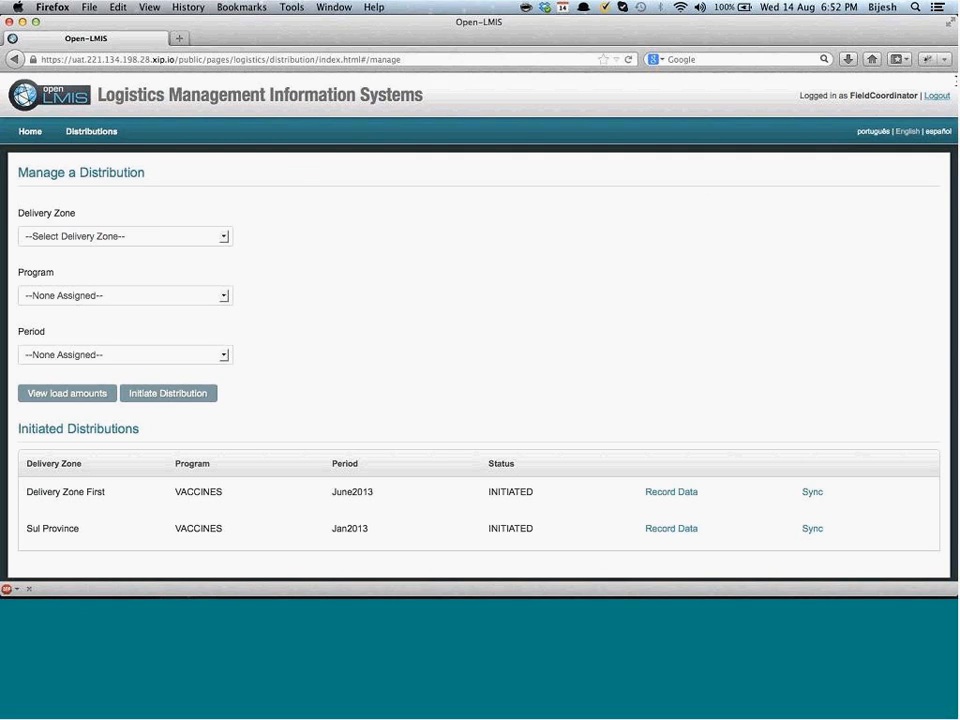
left_click(937, 96)
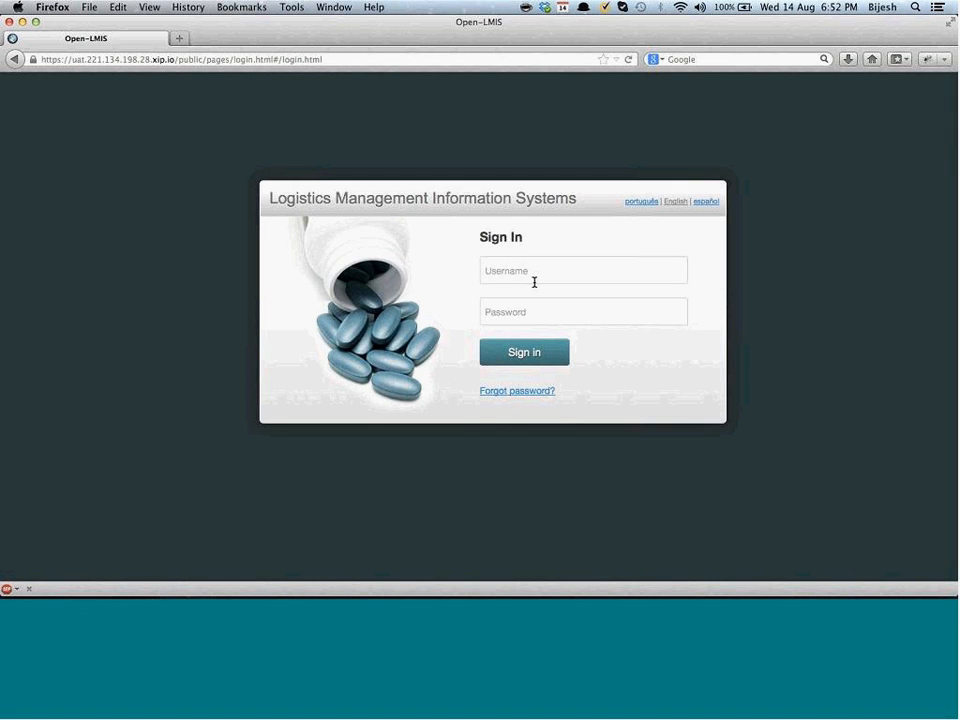
key("super+Tab")
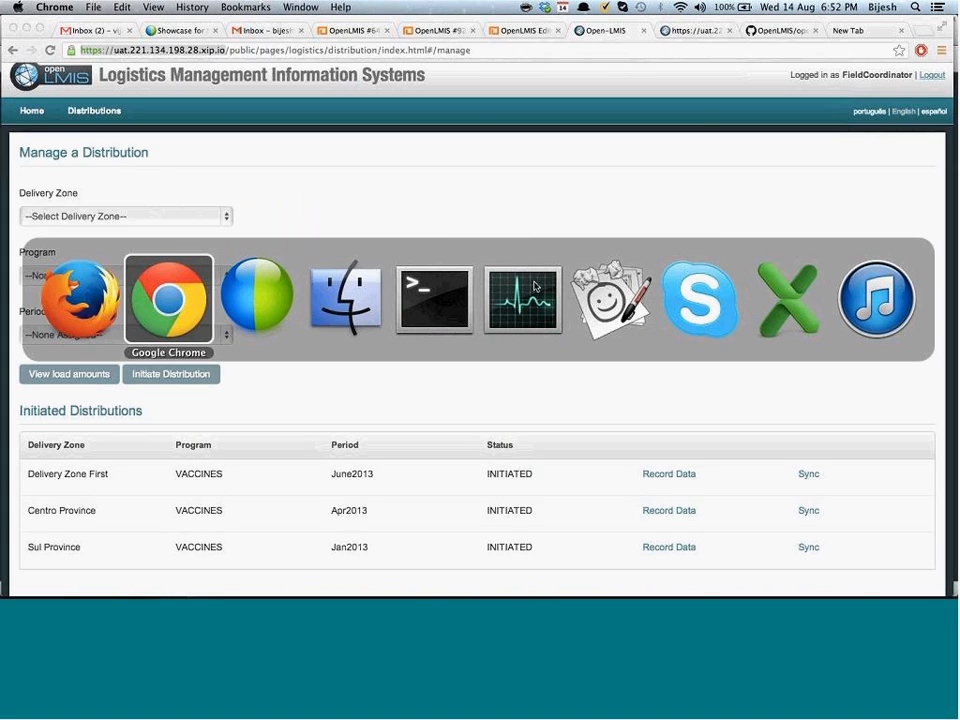
Log out in Chrome and sign back in with the administrator username and password
left_click(933, 75)
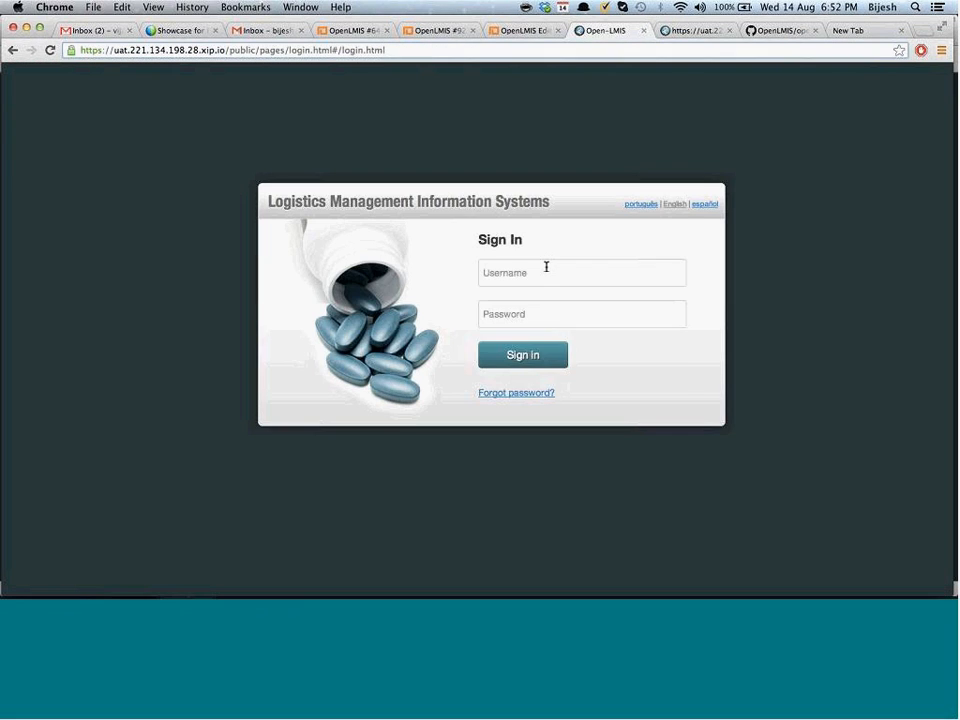
left_click(546, 267)
type("Admin123")
key("Tab")
type("Admin123")
key("Tab")
key("Return")
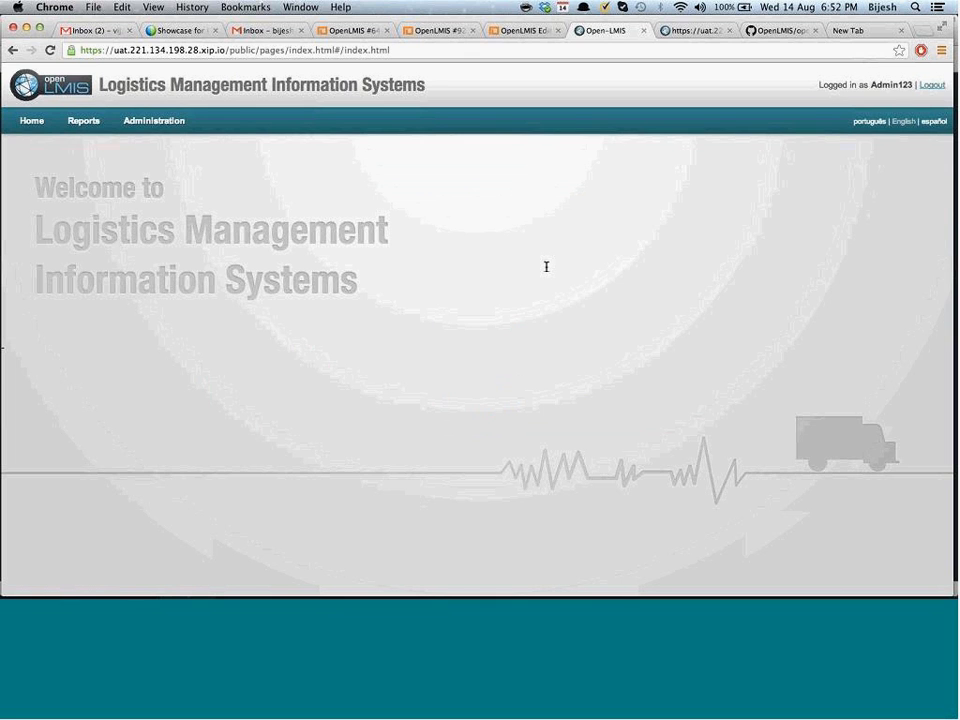
Open Administration > Manage > Facilities and search for 'f10'
mouse_move(150, 127)
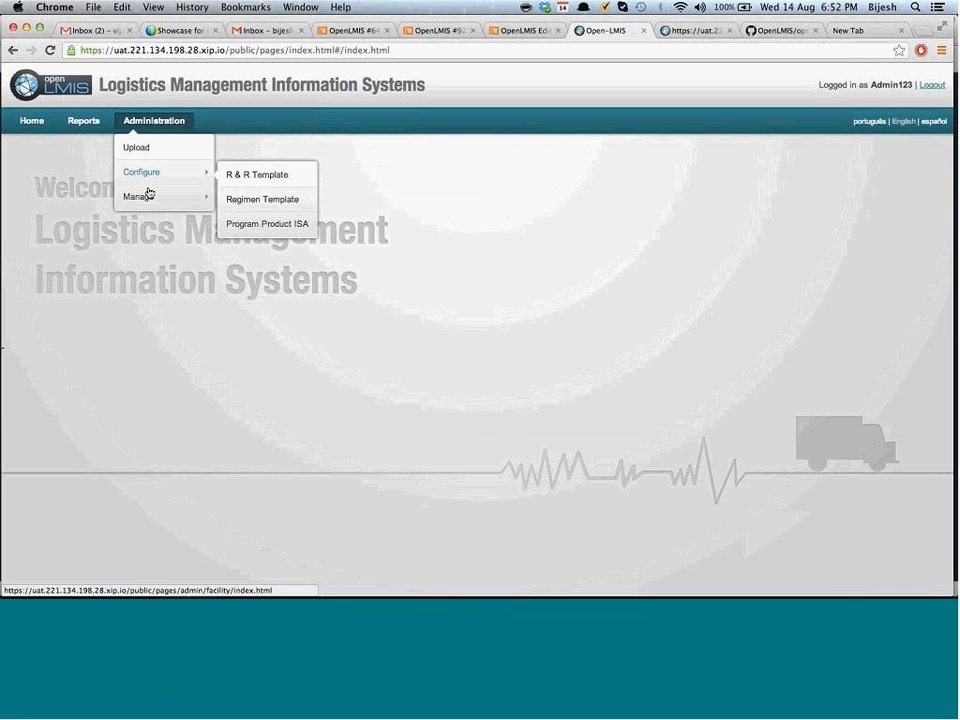
mouse_move(200, 197)
left_click(240, 198)
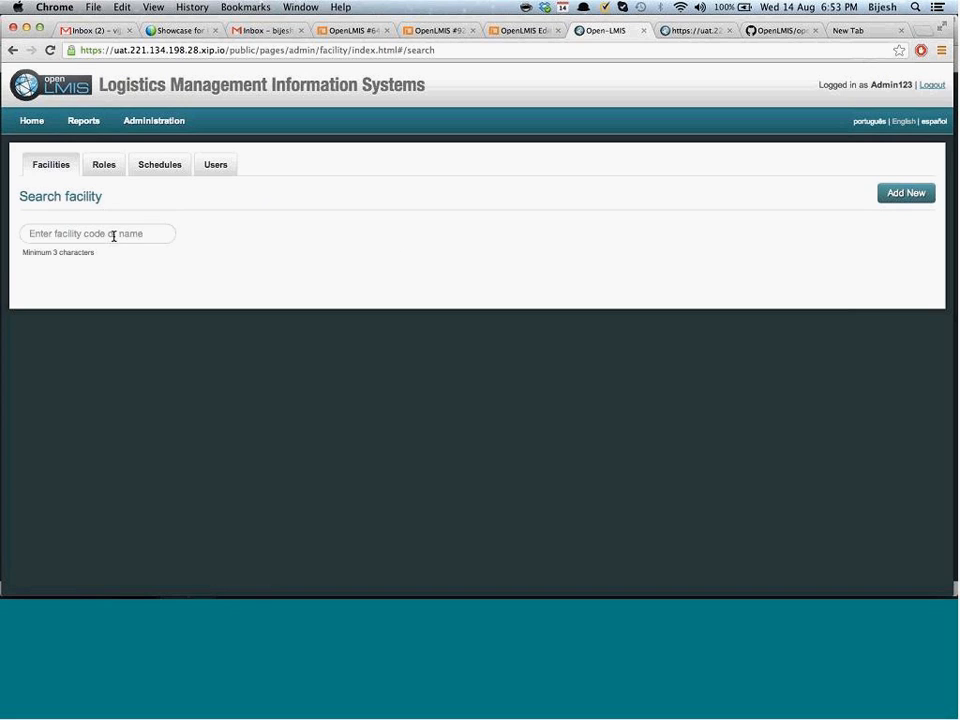
left_click(113, 236)
type("f10")
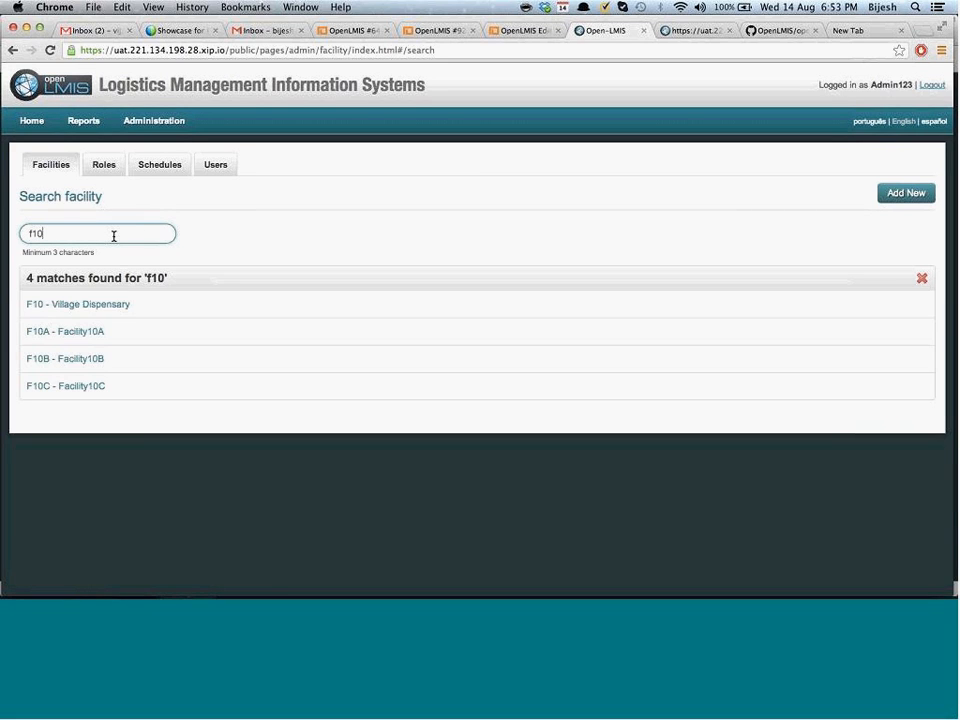
Change Facility10B's Operated by value from FBO to NGO and save
left_click(86, 367)
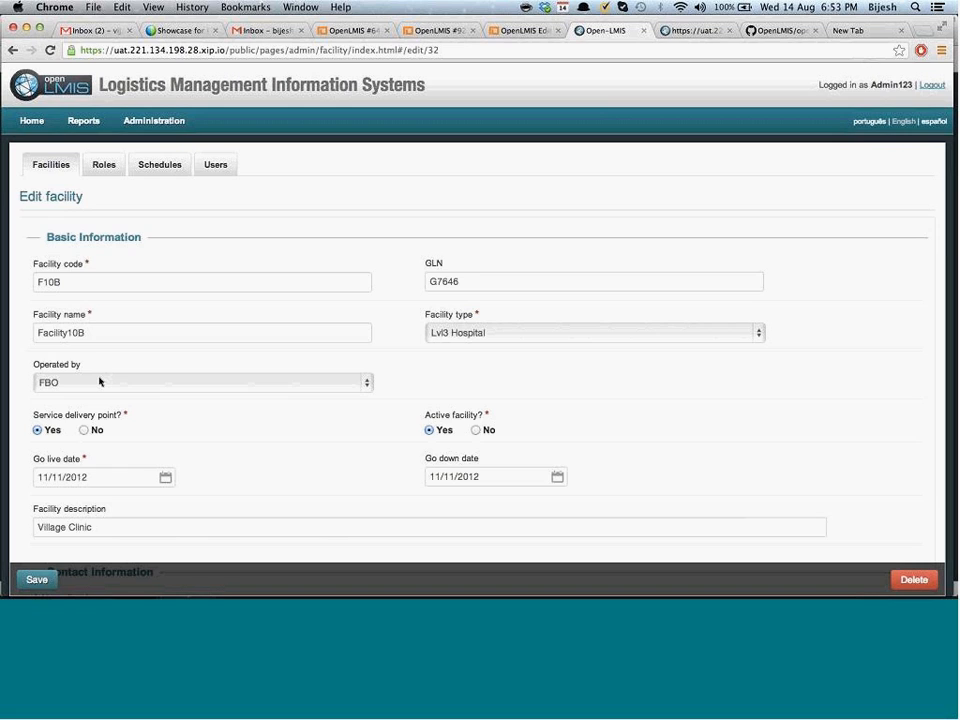
left_click(99, 381)
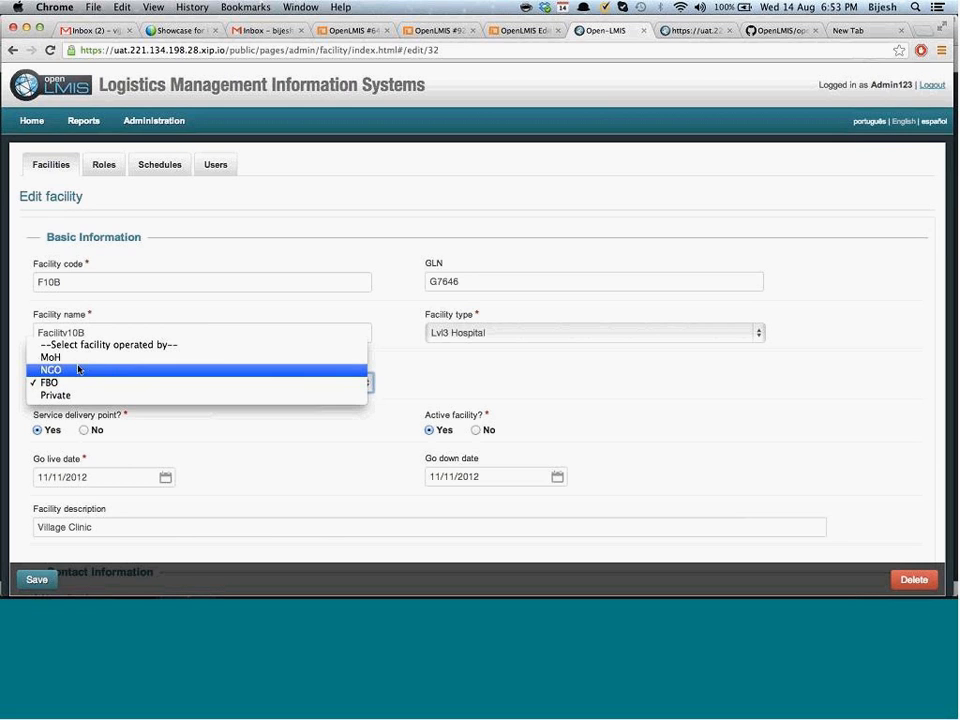
left_click(78, 369)
left_click(36, 580)
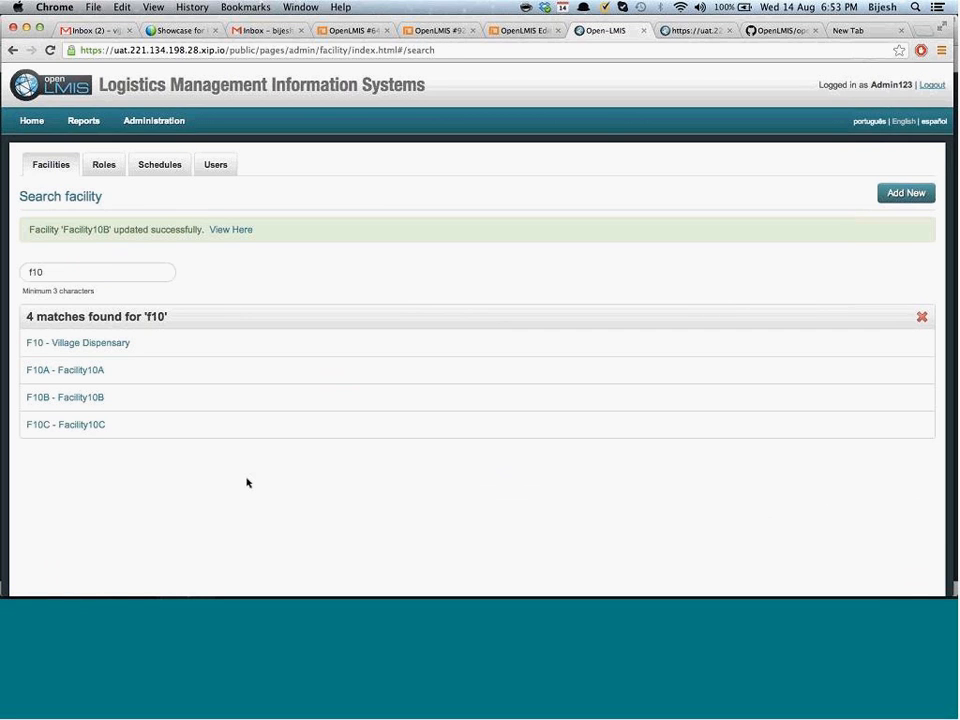
Reload the recent facility Atom feed at feeds/facility/recent
left_click(688, 37)
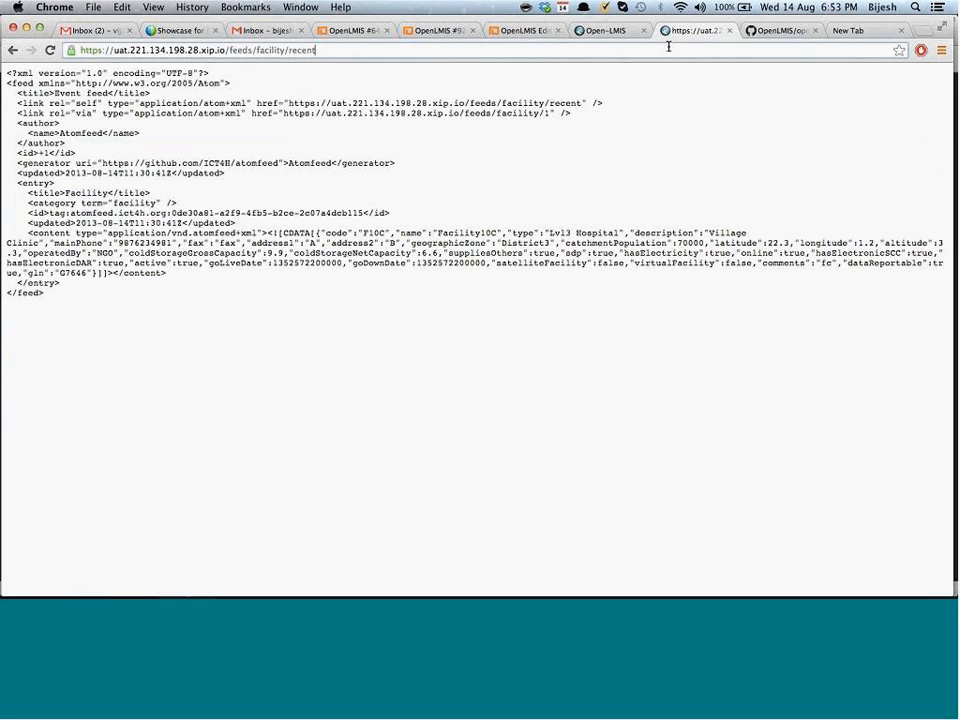
left_click(668, 46)
left_click(668, 46)
key("alt+shift+Left")
key("Return")
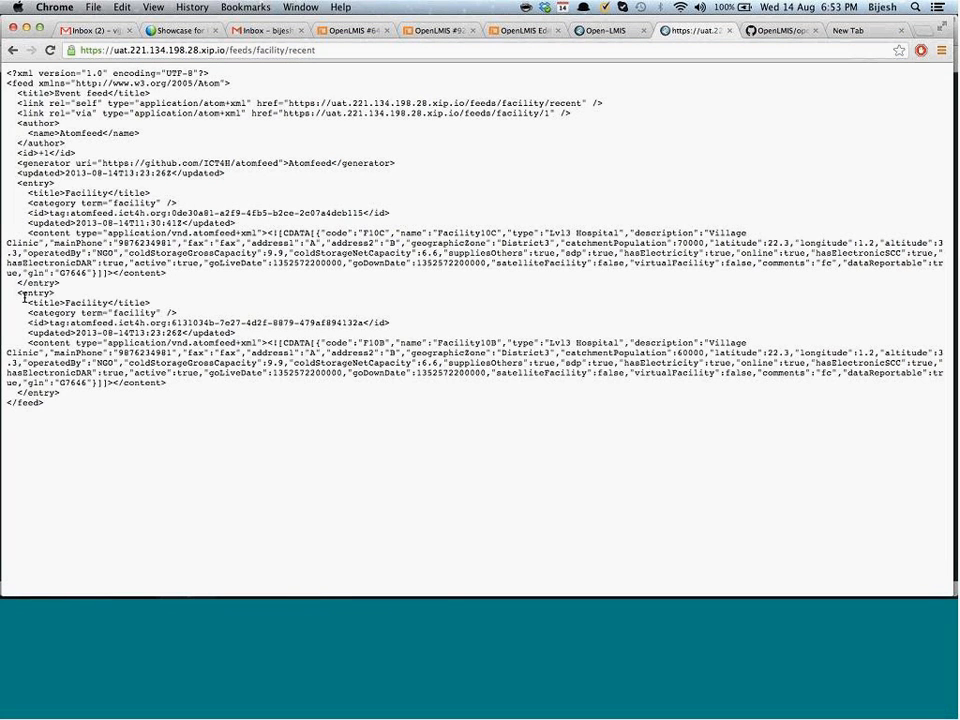
Inspect the new F10B feed entry, then return to the facility search results
left_click_drag(17, 293, 174, 391)
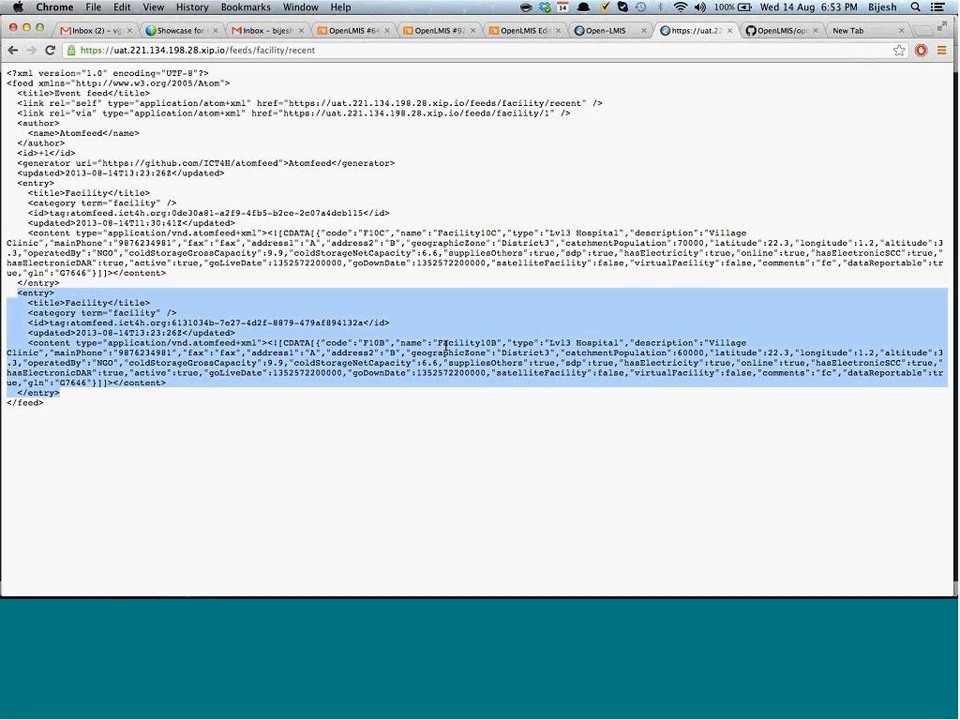
double_click(375, 343)
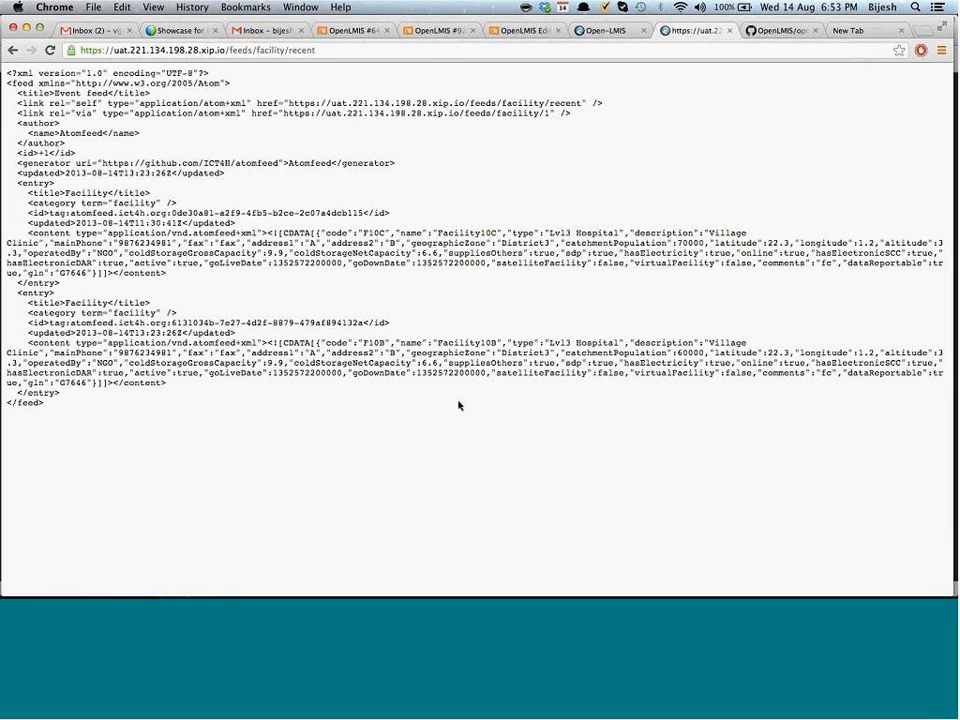
key("ctrl+shift+Tab")
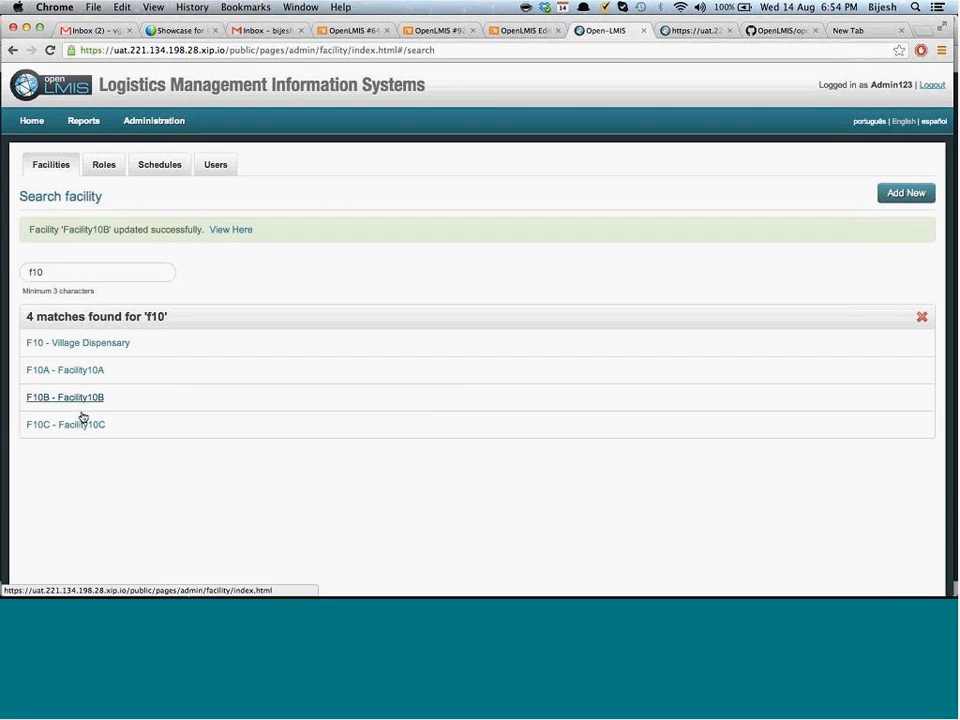
Reopen Facility10B, set Active facility? to No, and save it
left_click(80, 399)
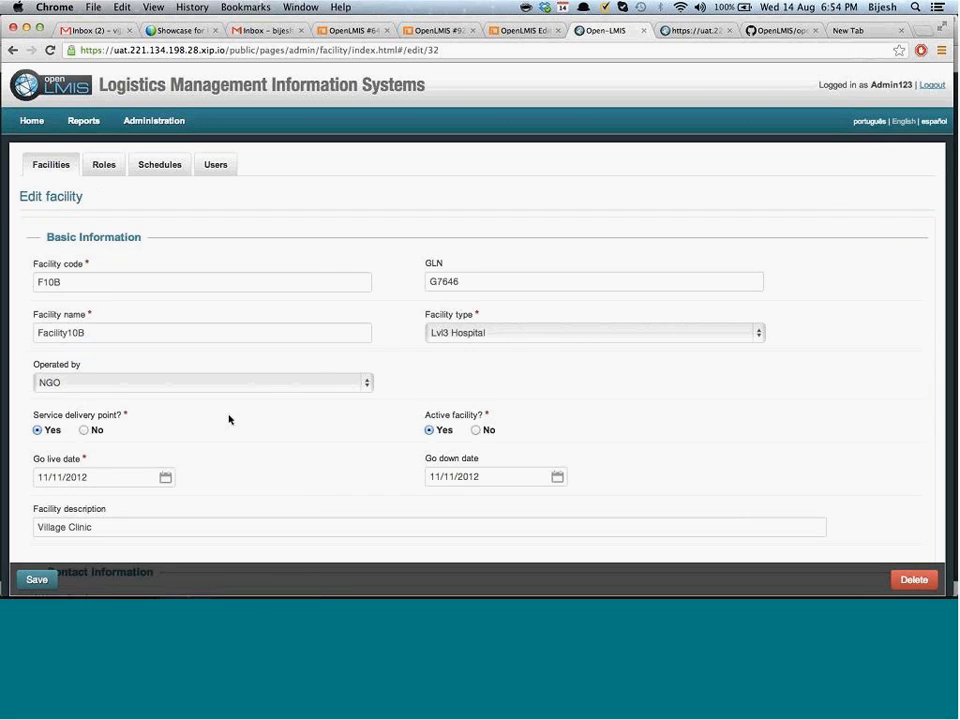
left_click(478, 432)
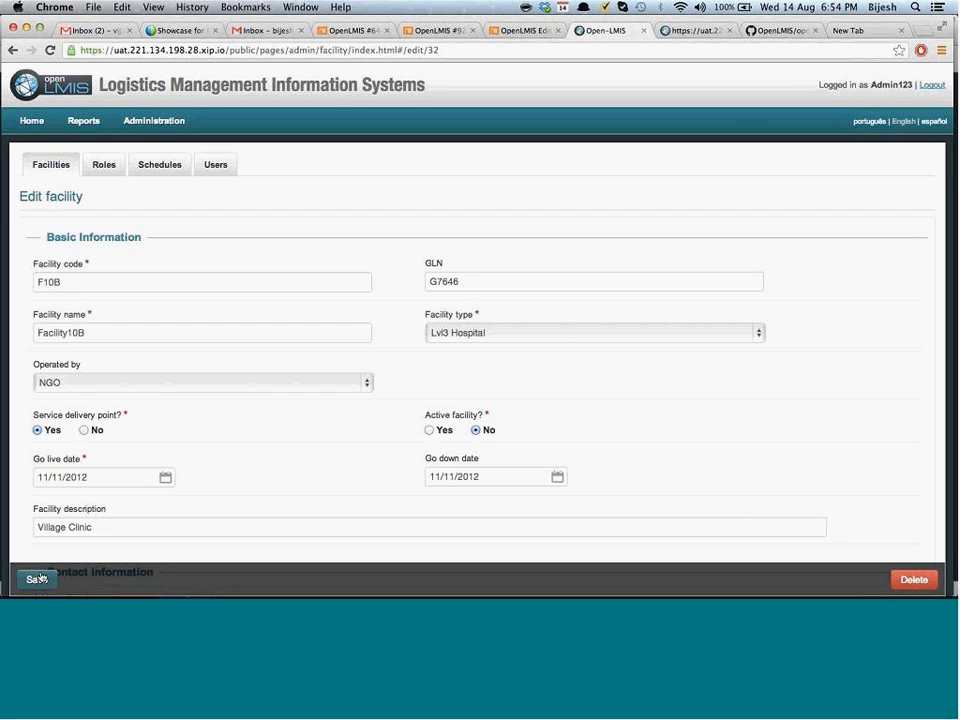
left_click(37, 579)
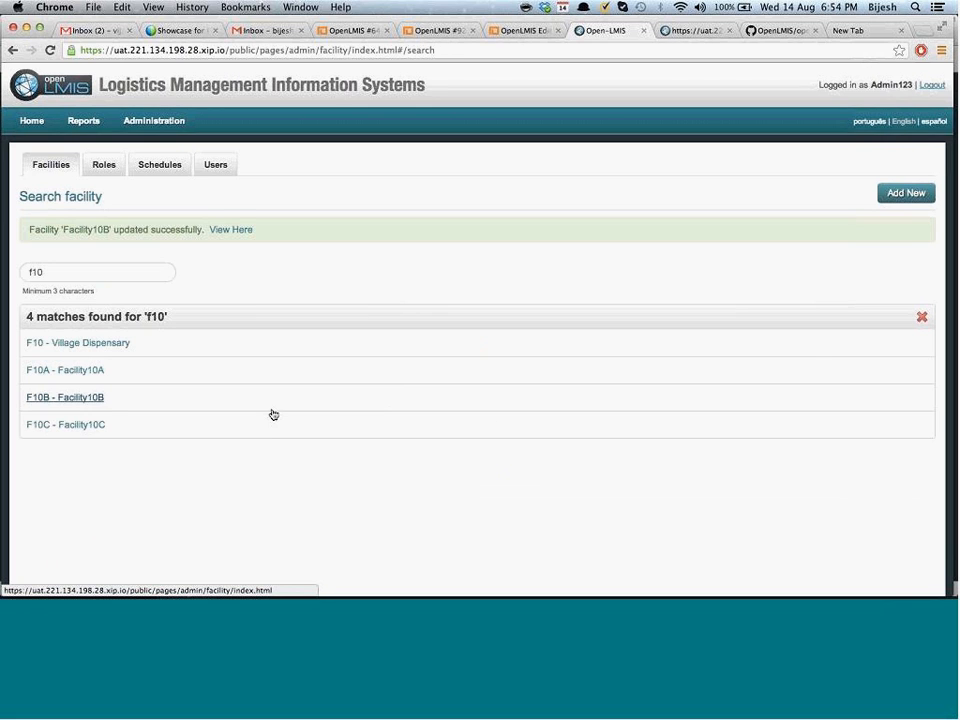
Reload the facility Atom feed and zoom in on the new F10B entry showing active false
left_click(680, 33)
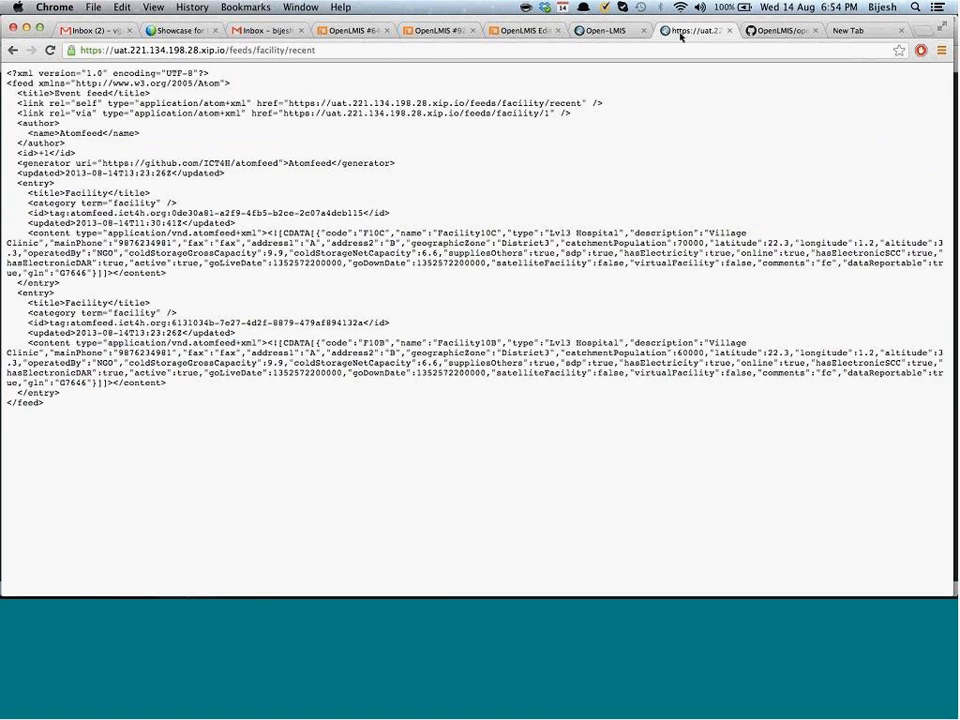
key("super+r")
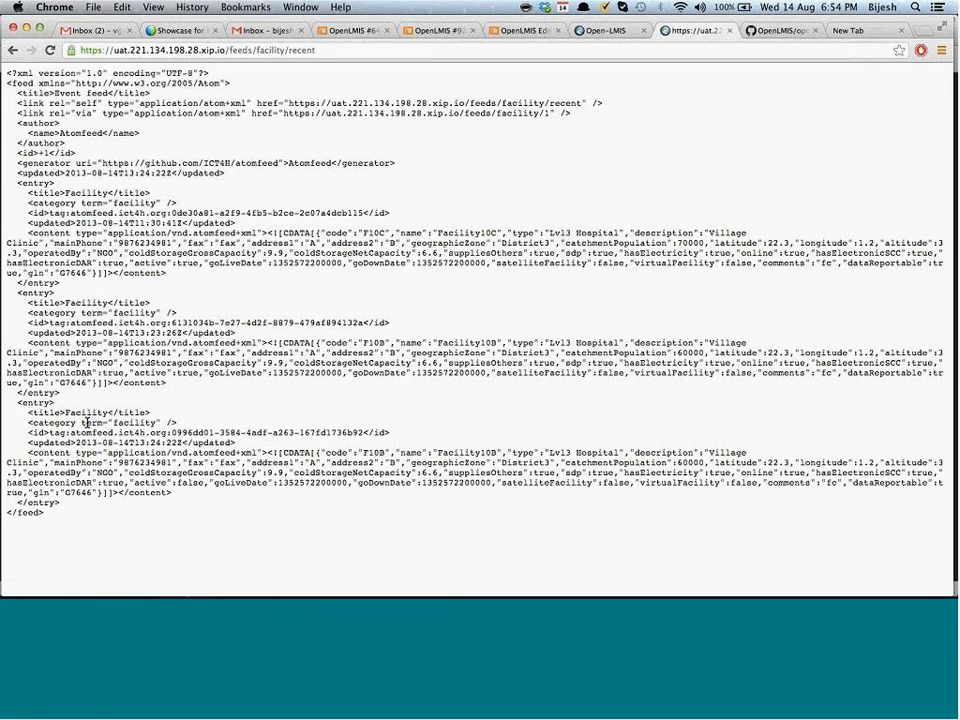
left_click_drag(15, 405, 199, 495)
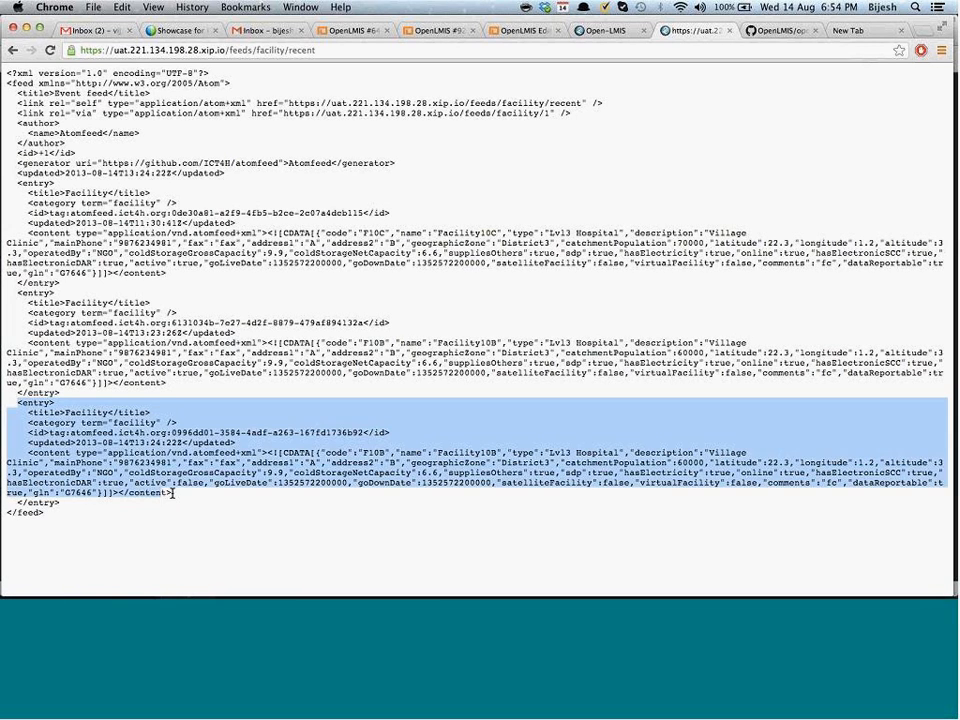
left_click(265, 464)
double_click(380, 453)
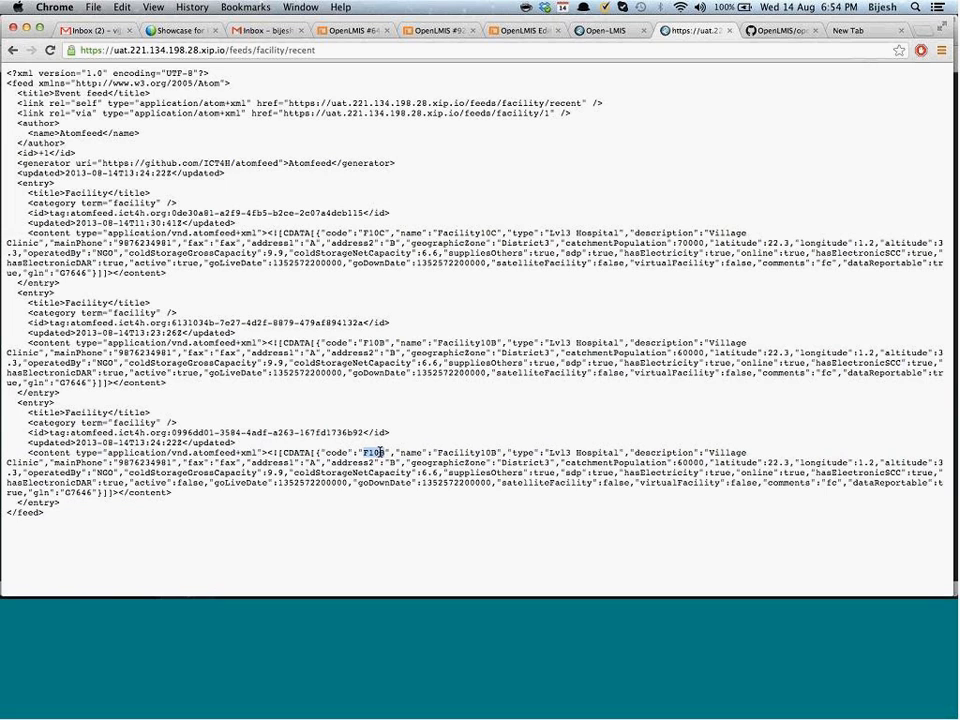
key("super+c")
key("super+equal")
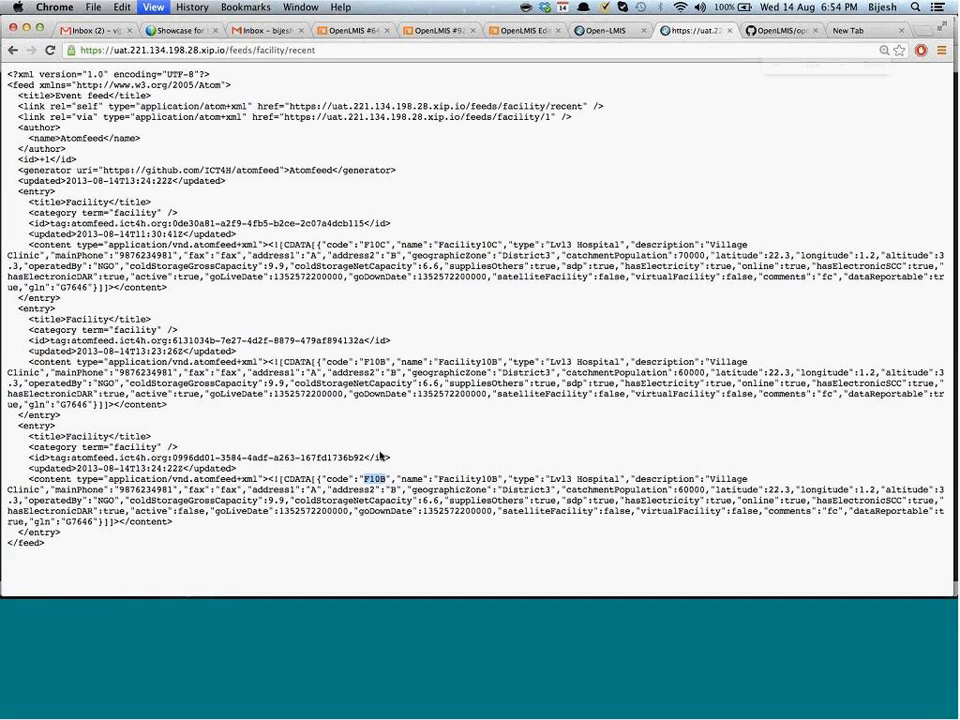
key("super+equal")
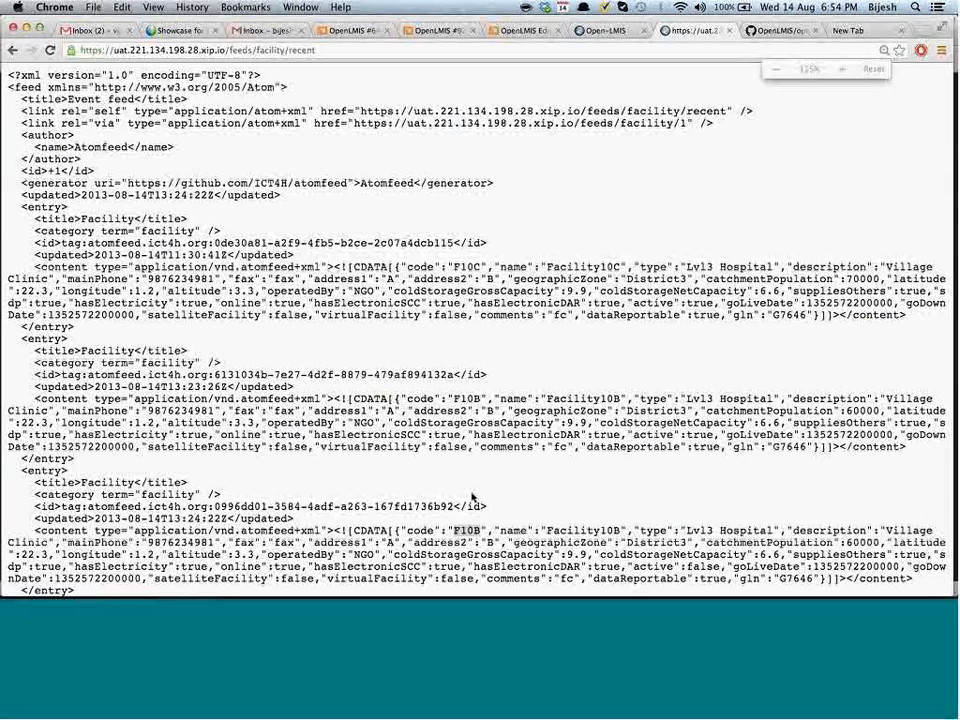
scroll(571, 75, "down", 1)
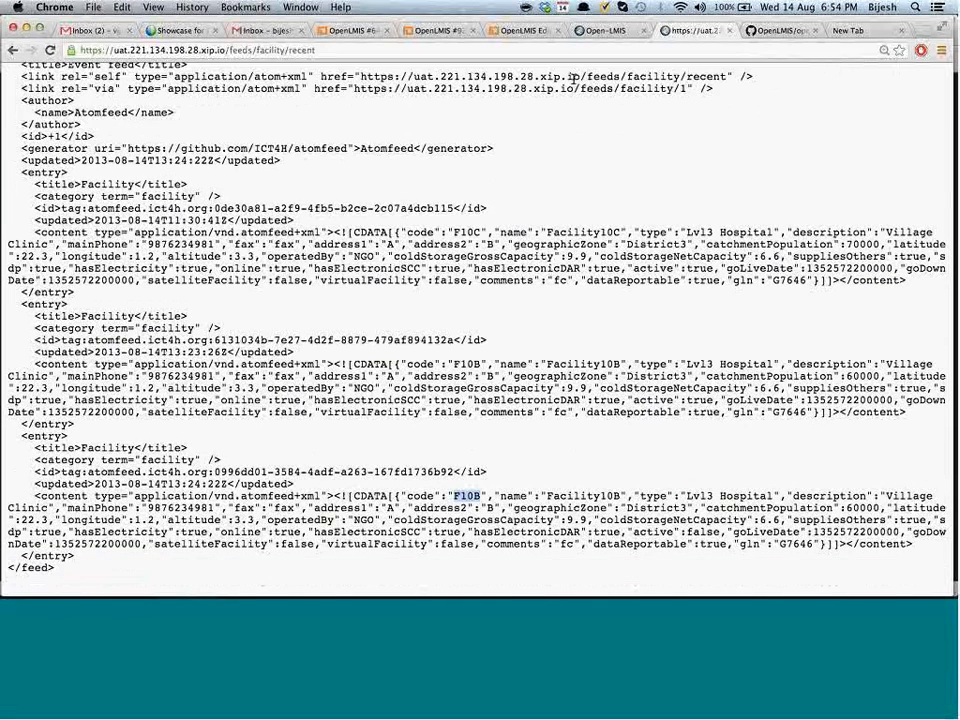
Reopen F10B - Facility10B from the search results, set Active facility? to Yes, and save
left_click(608, 31)
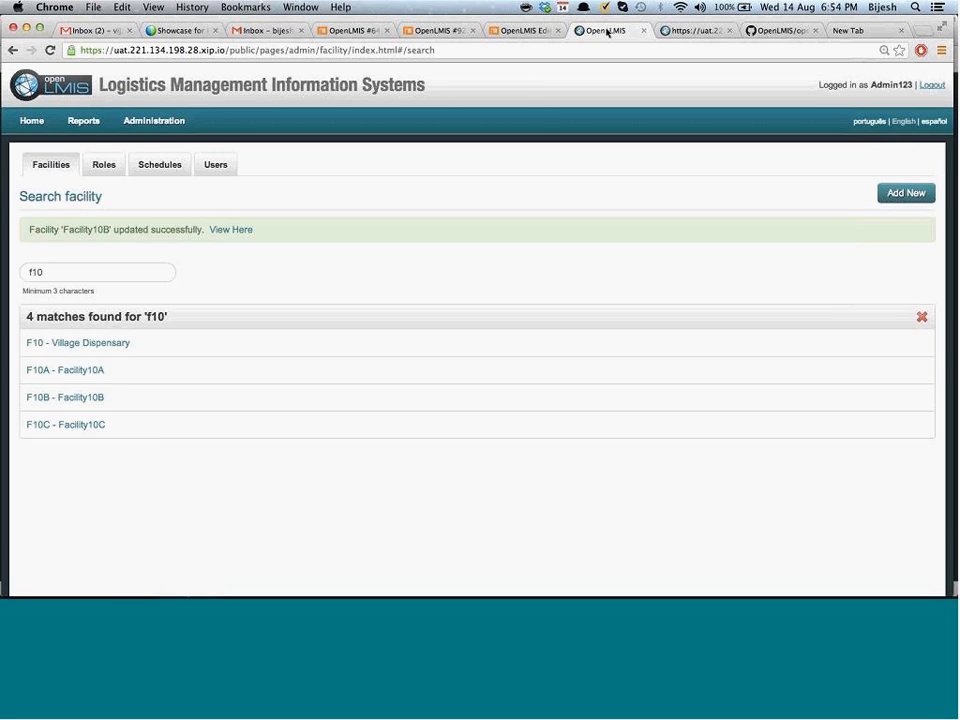
left_click(126, 481)
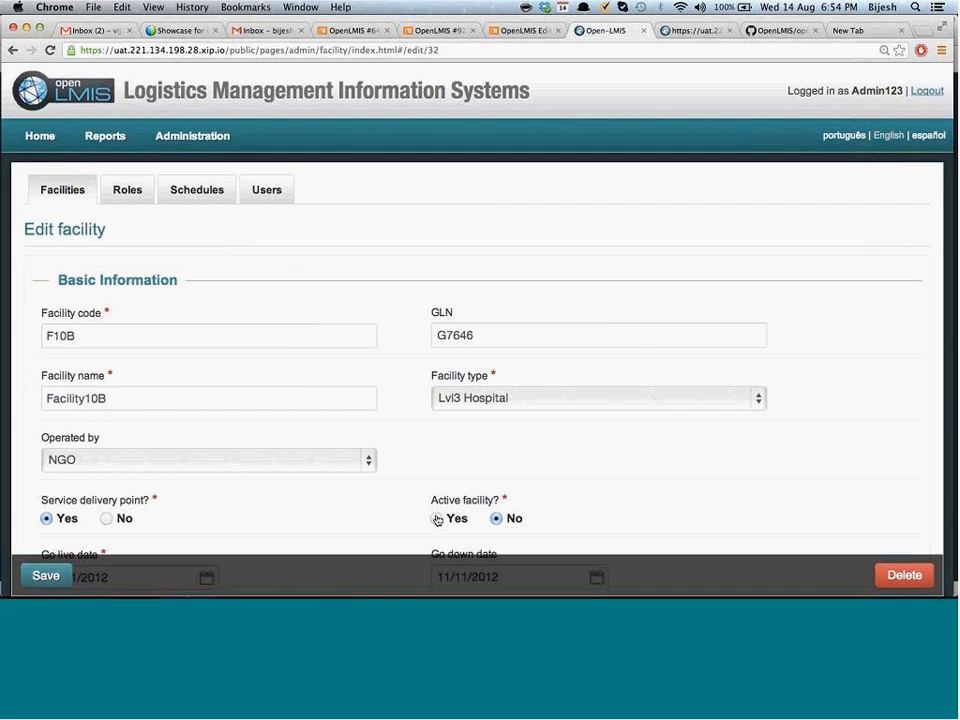
left_click(436, 519)
left_click(52, 577)
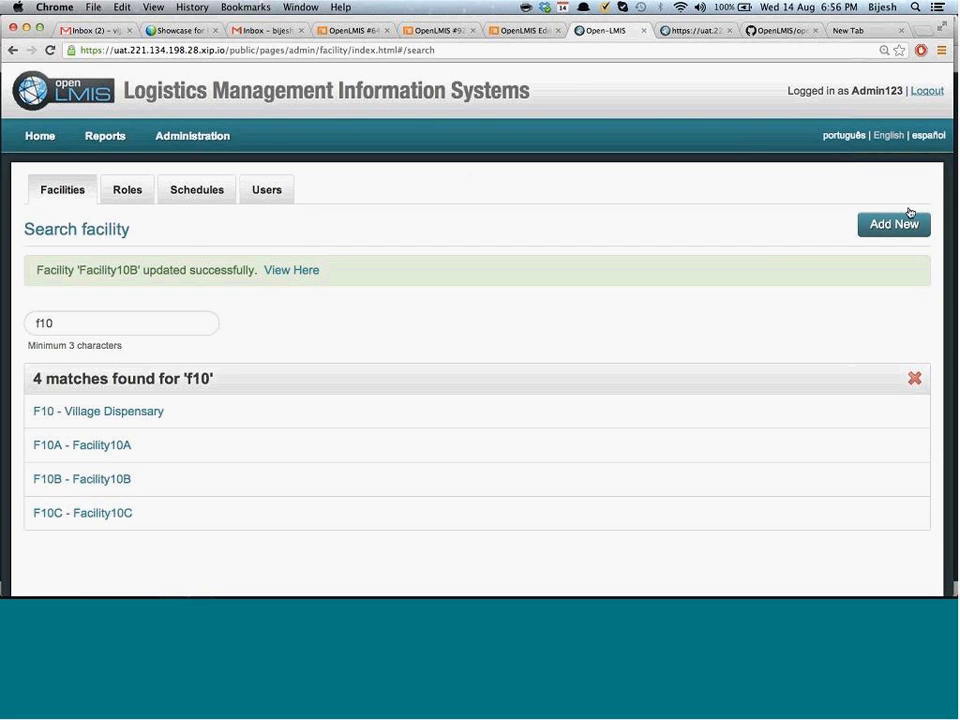
Open Reports, start a new report, then cancel back to the delivery and unassigned requisition group list
left_click(105, 136)
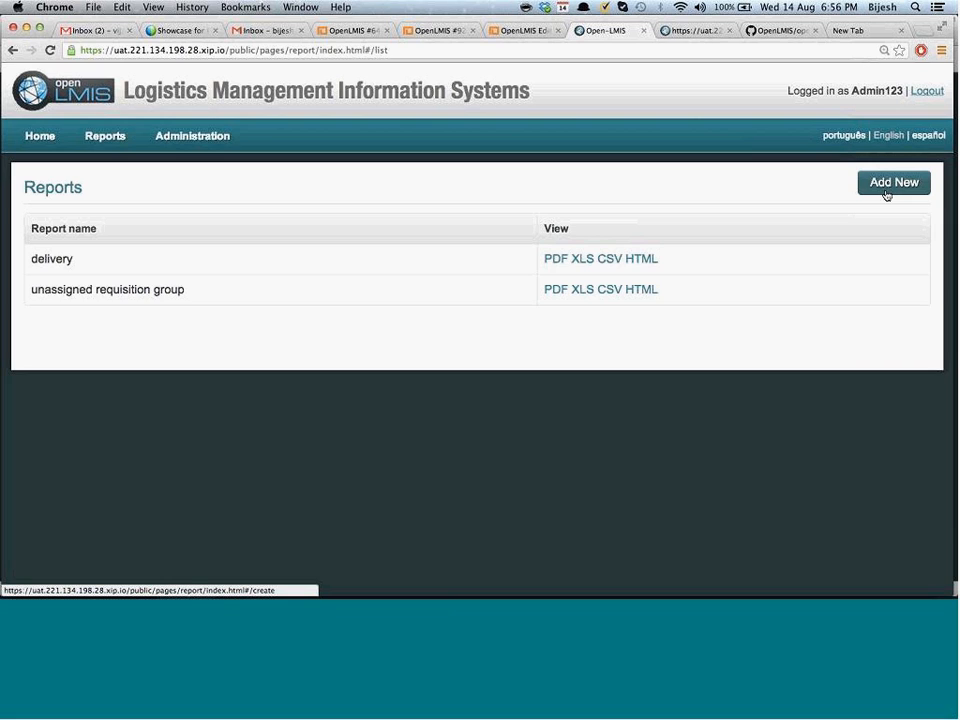
left_click(900, 189)
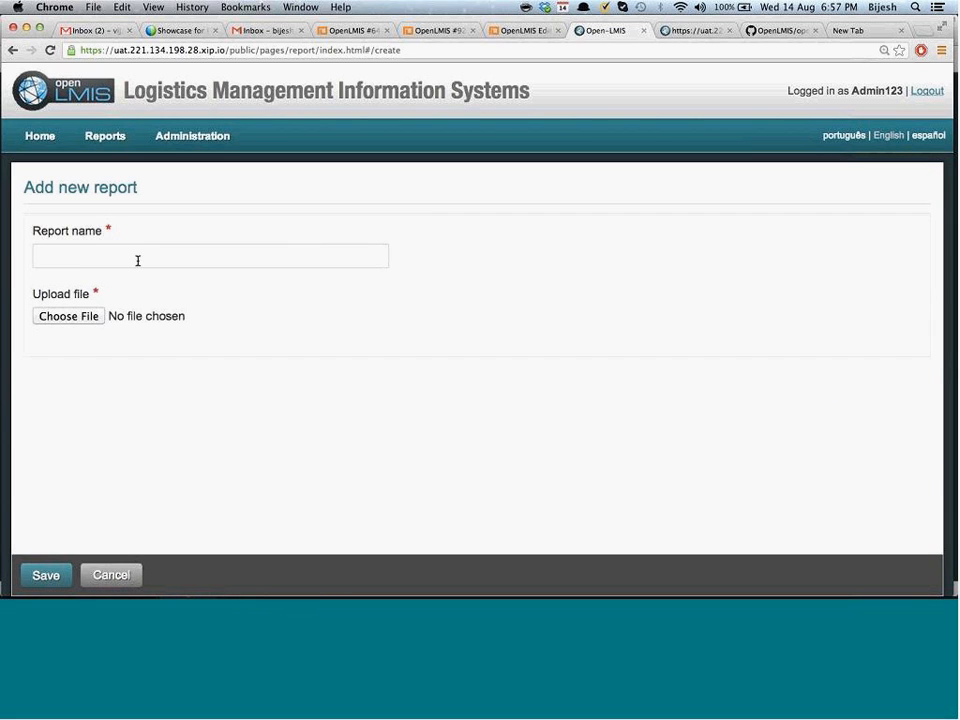
left_click(106, 575)
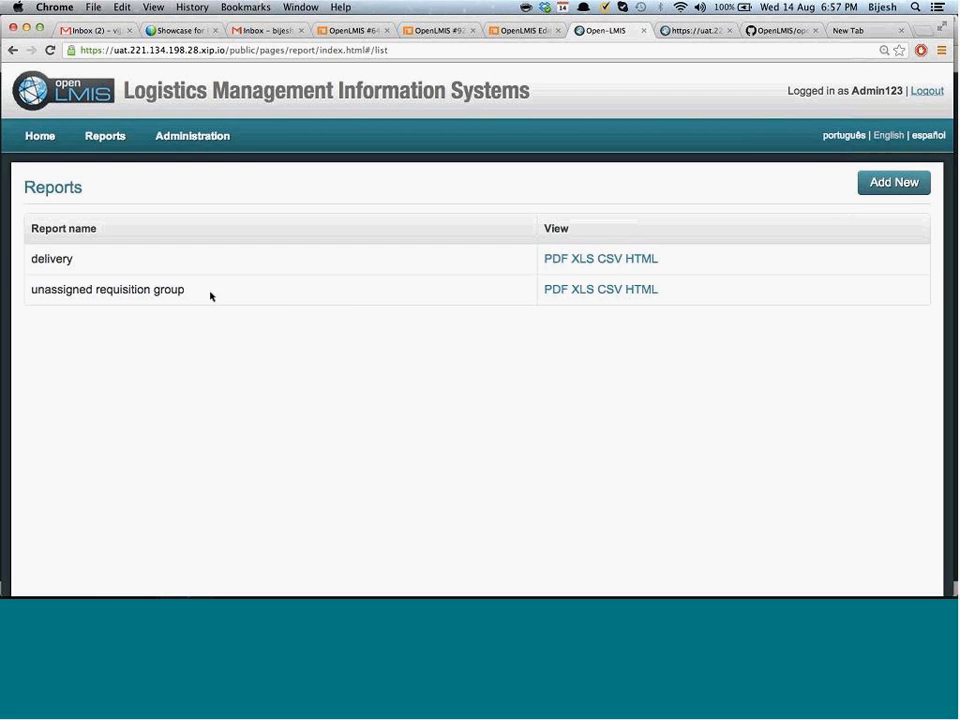
double_click(157, 290)
left_click(555, 291)
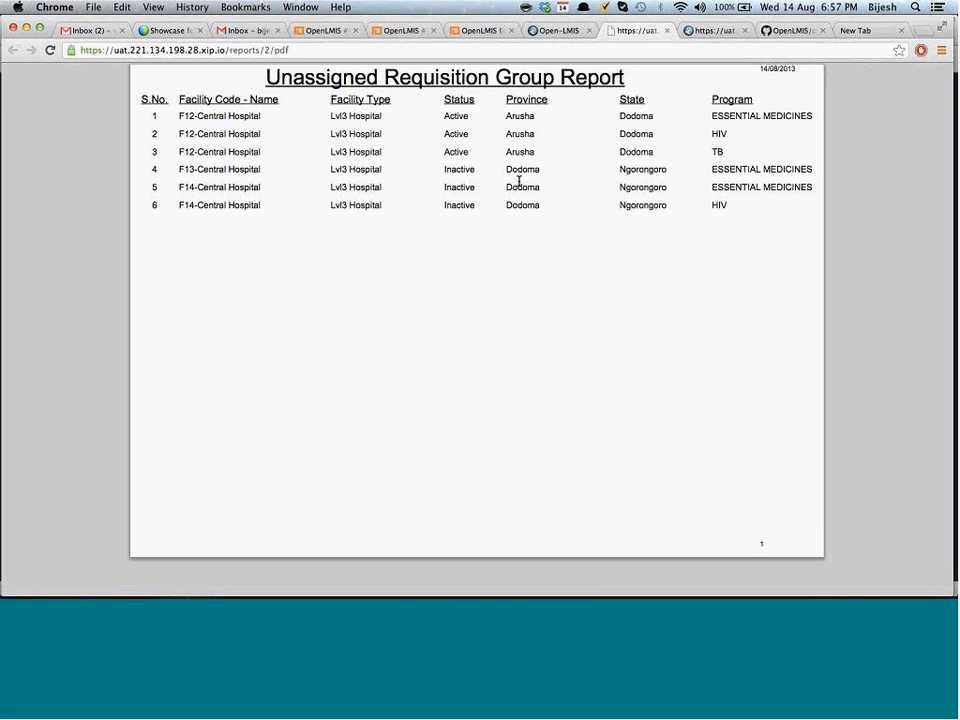
triple_click(740, 116)
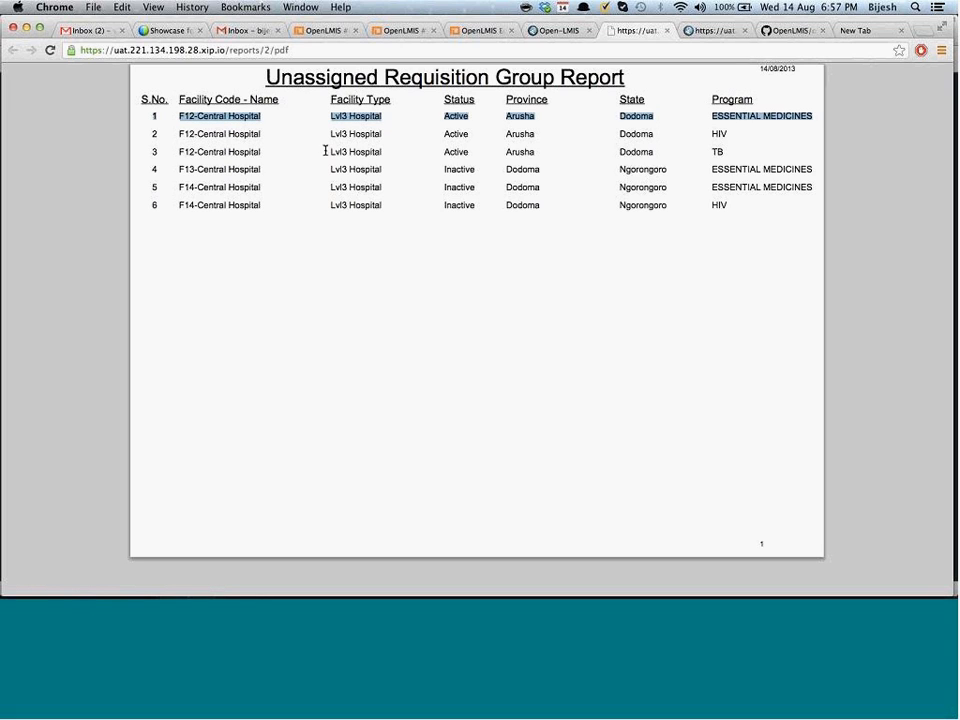
left_click(334, 181)
mouse_move(750, 544)
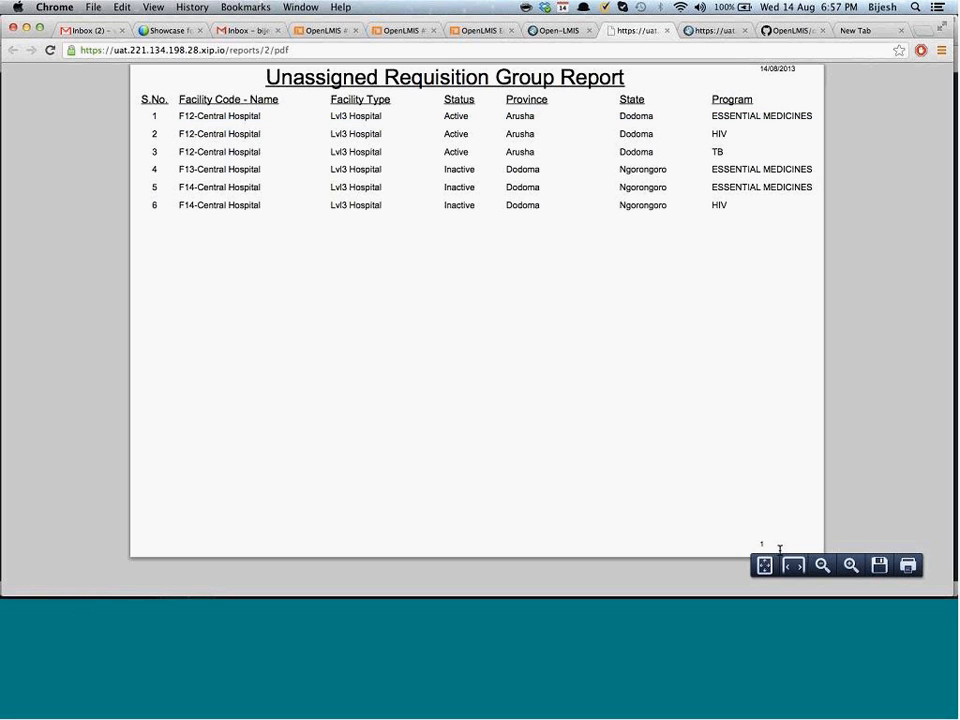
left_click(851, 566)
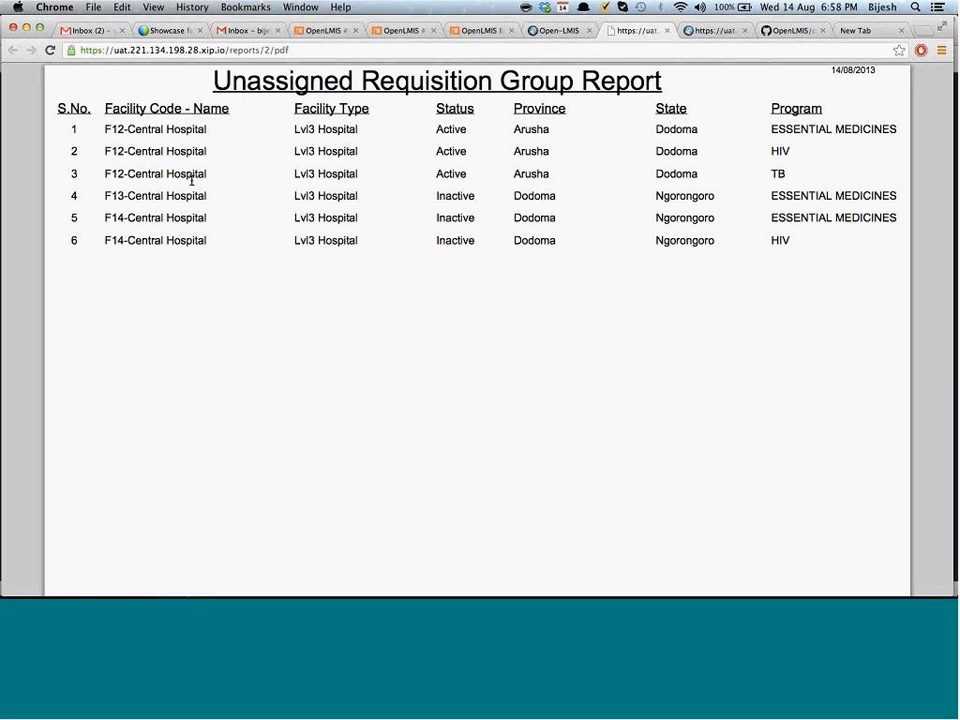
left_click(667, 30)
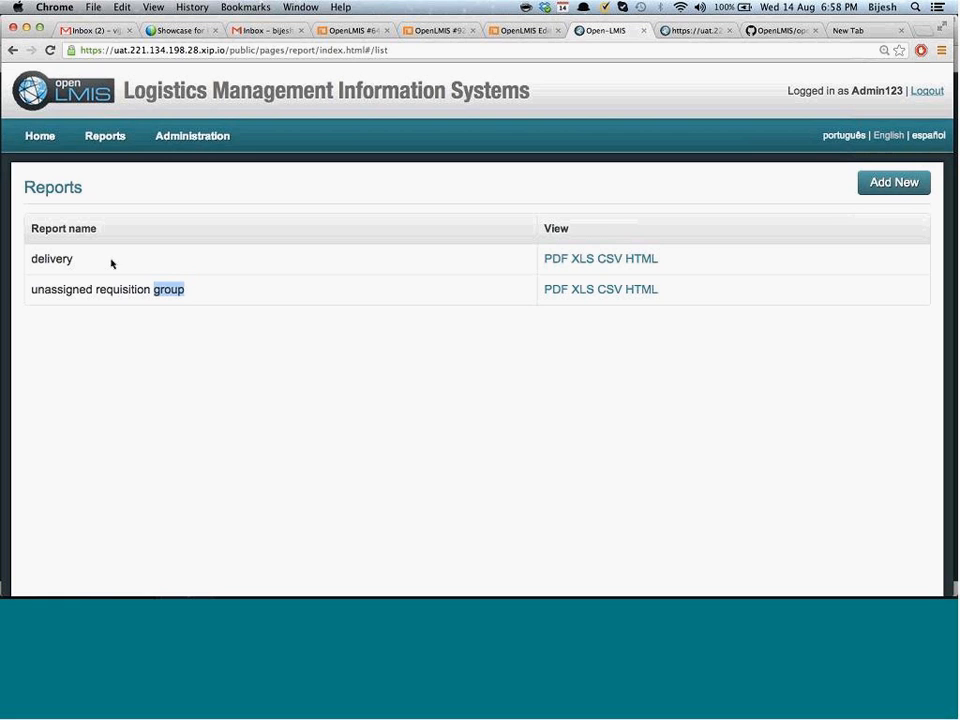
View the delivery report as a PDF listing DZ5, DZ4 and DZ3, then select its URL
left_click(551, 260)
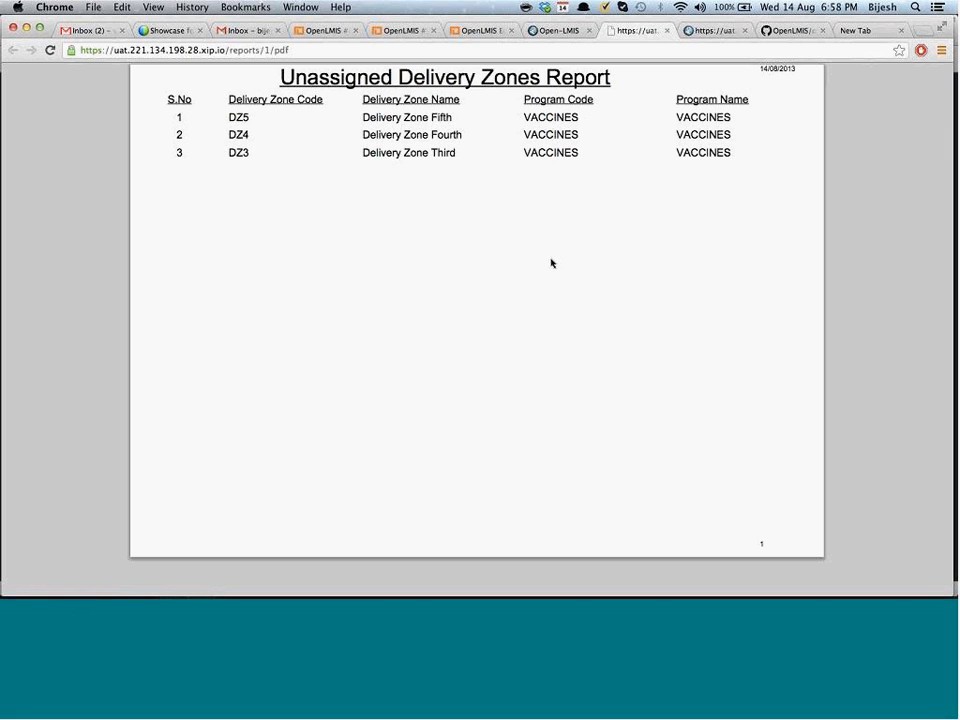
left_click(617, 47)
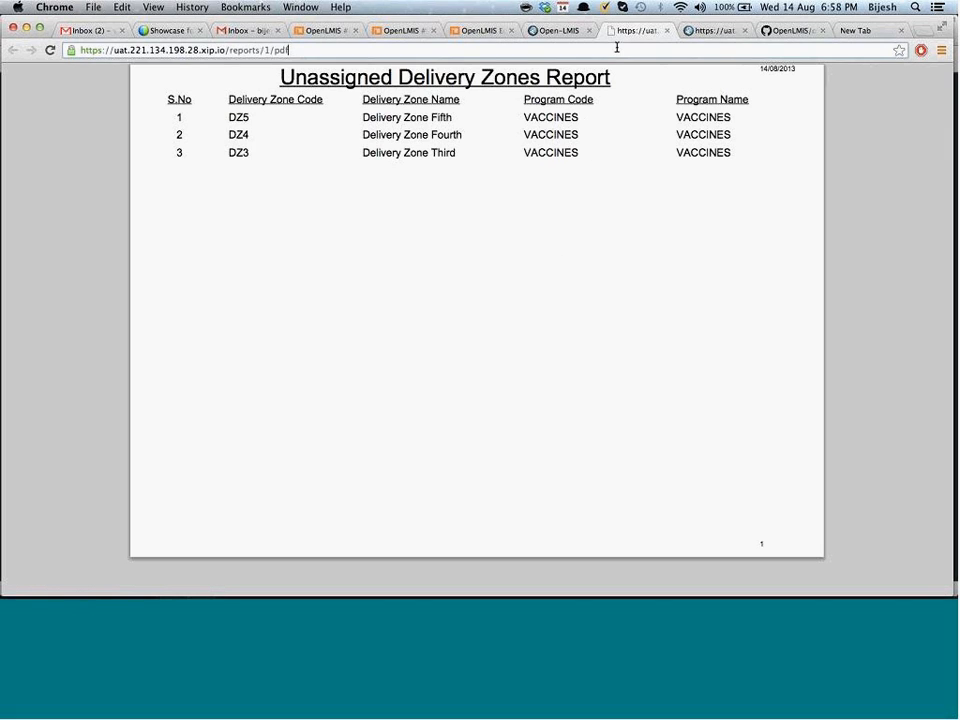
key("super+a")
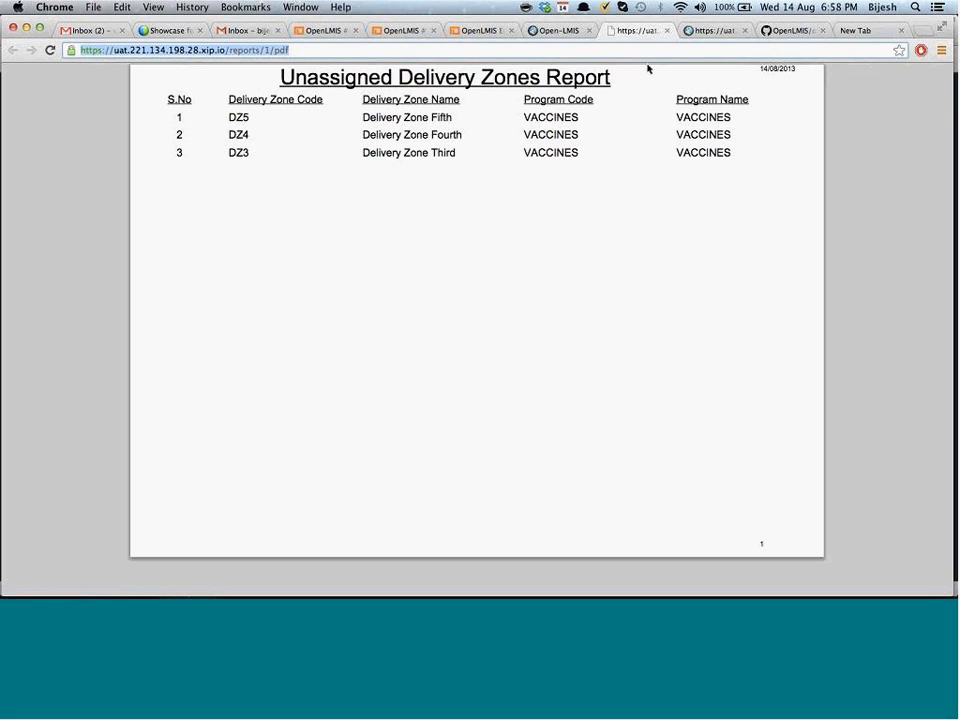